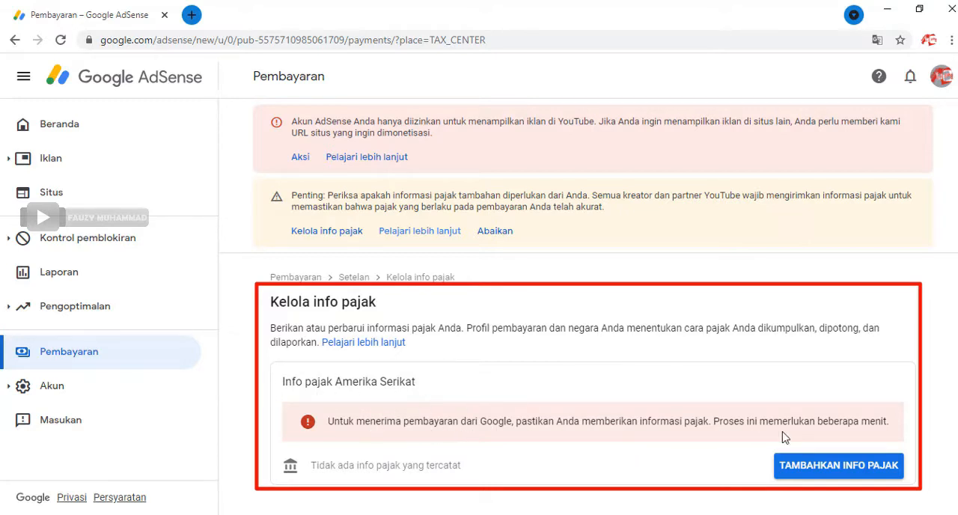
Step: Start adding tax info for the United States and verify the Google account by entering its password
click(809, 468)
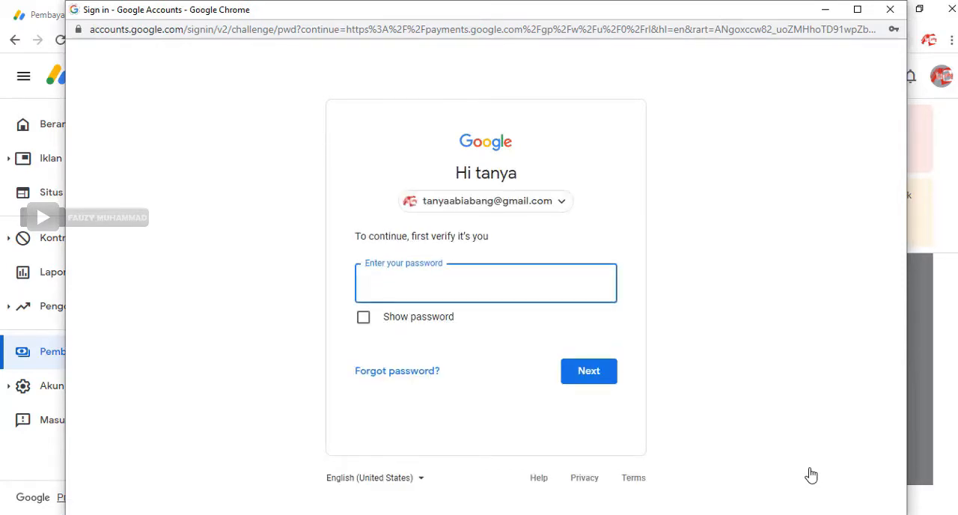
click(451, 289)
click(452, 343)
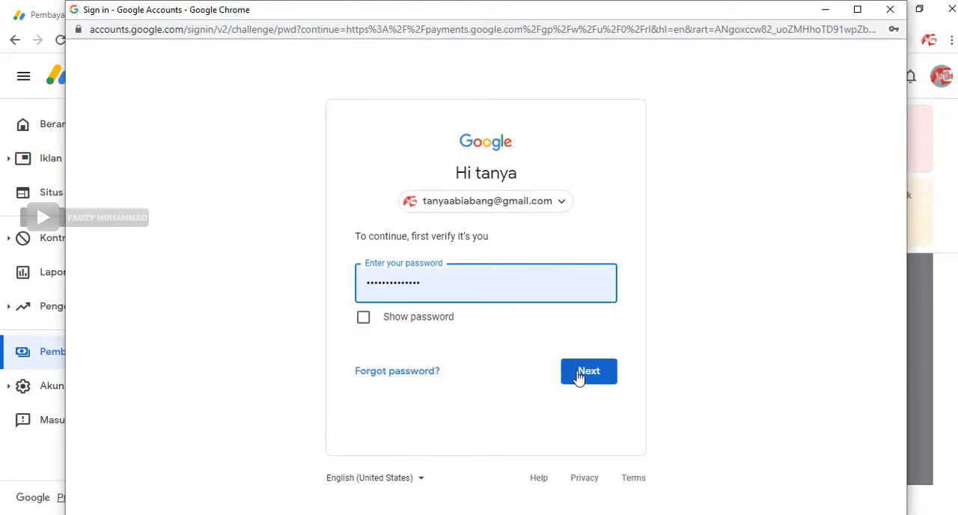
click(578, 377)
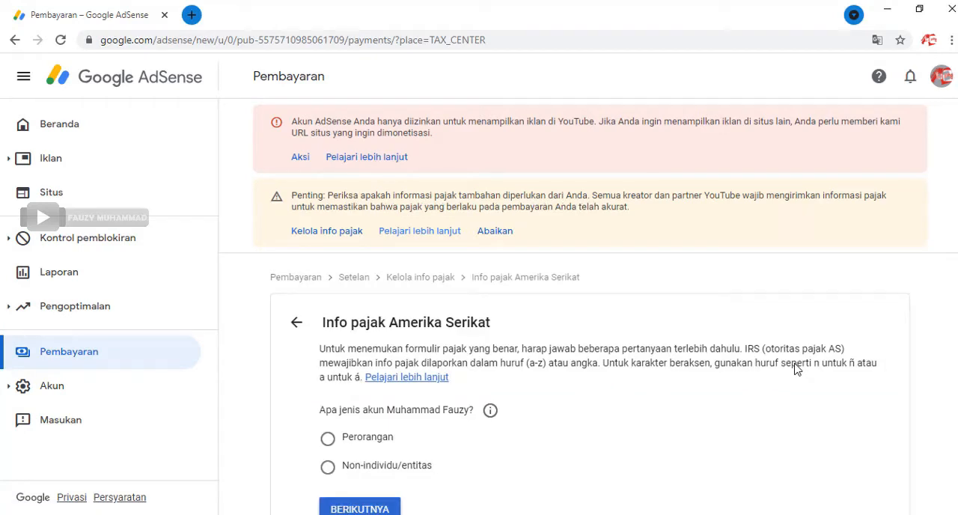
Step: Set the account type to Perorangan and answer Tidak to the question about US citizenship or residency
scroll(797, 368, down, 1)
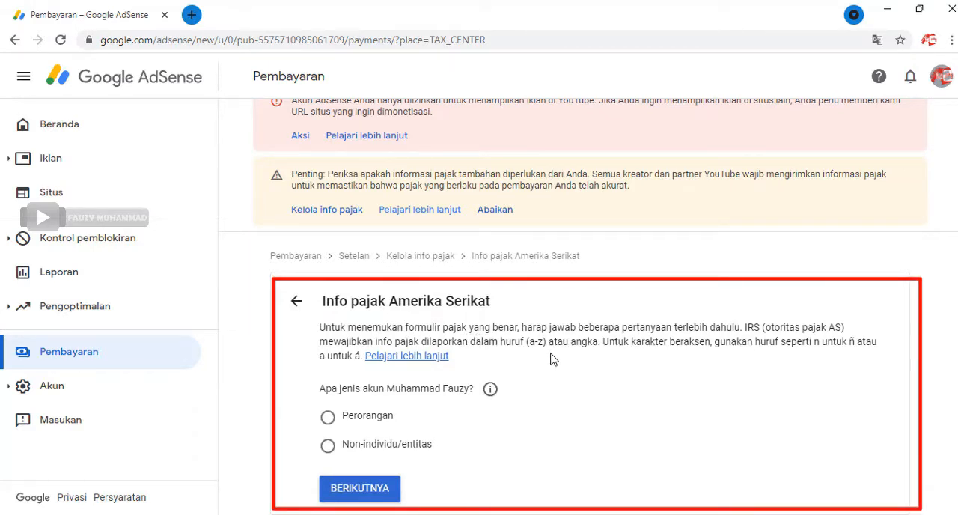
click(330, 417)
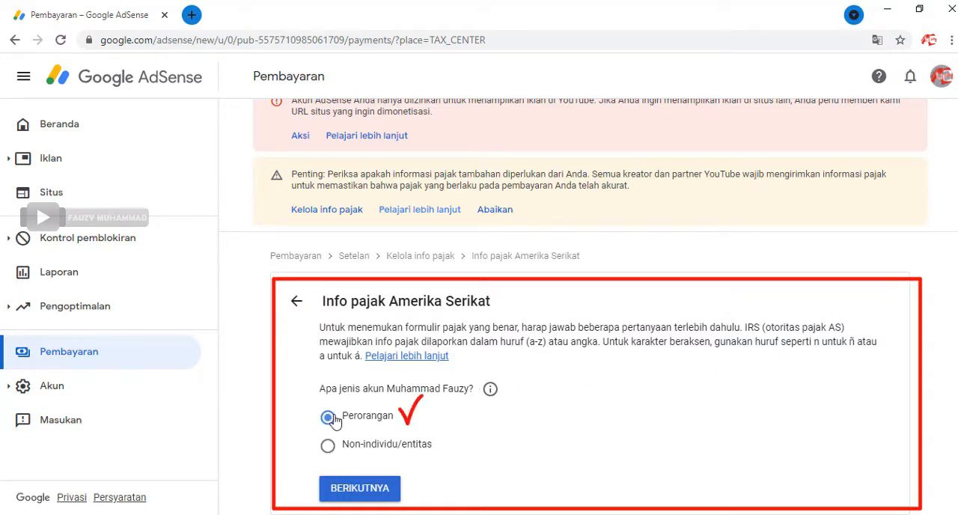
click(387, 496)
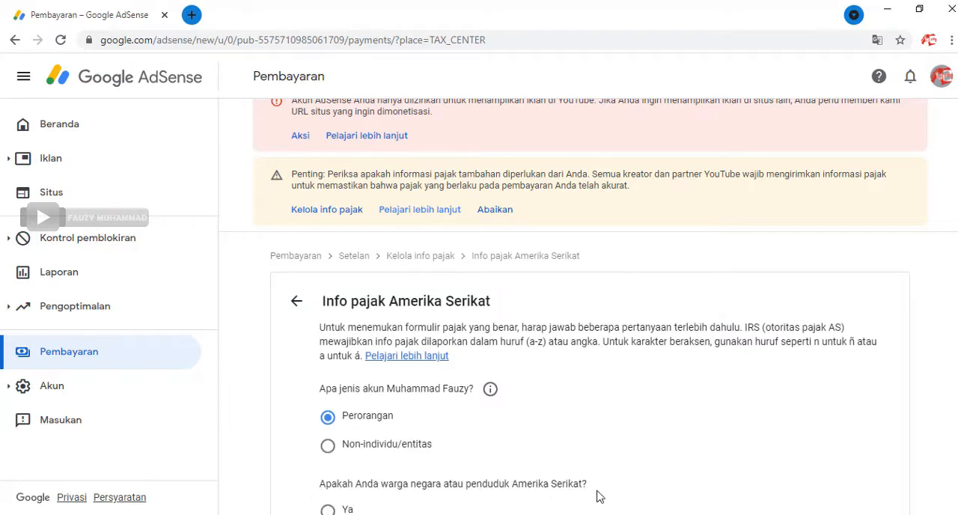
scroll(599, 496, down, 1)
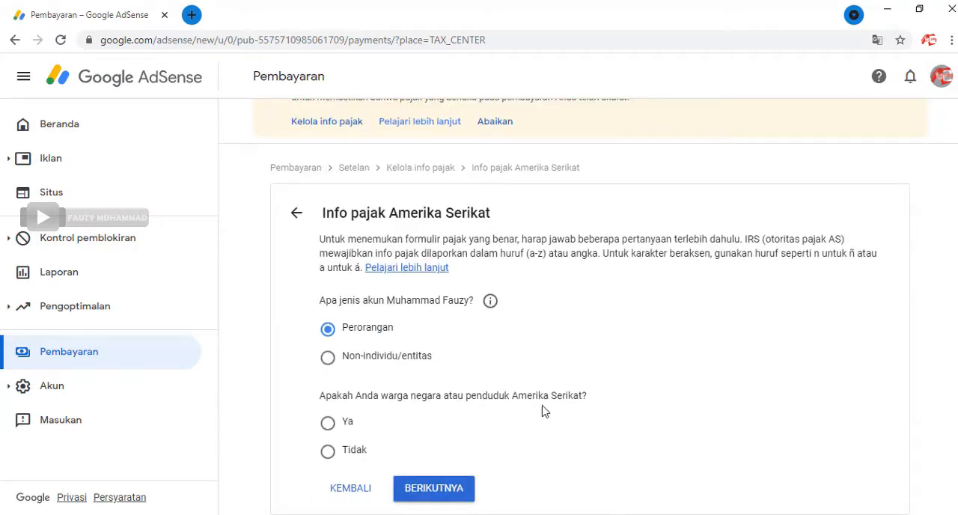
click(356, 456)
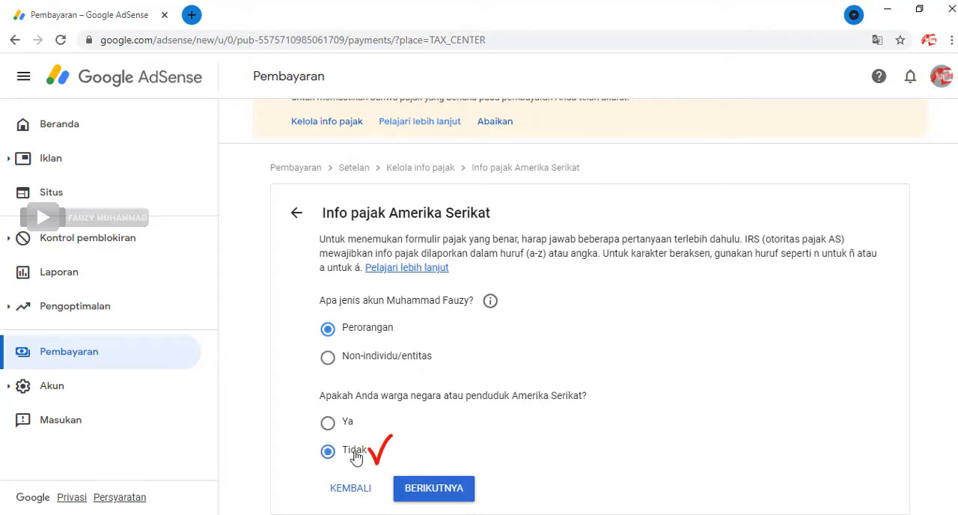
click(434, 488)
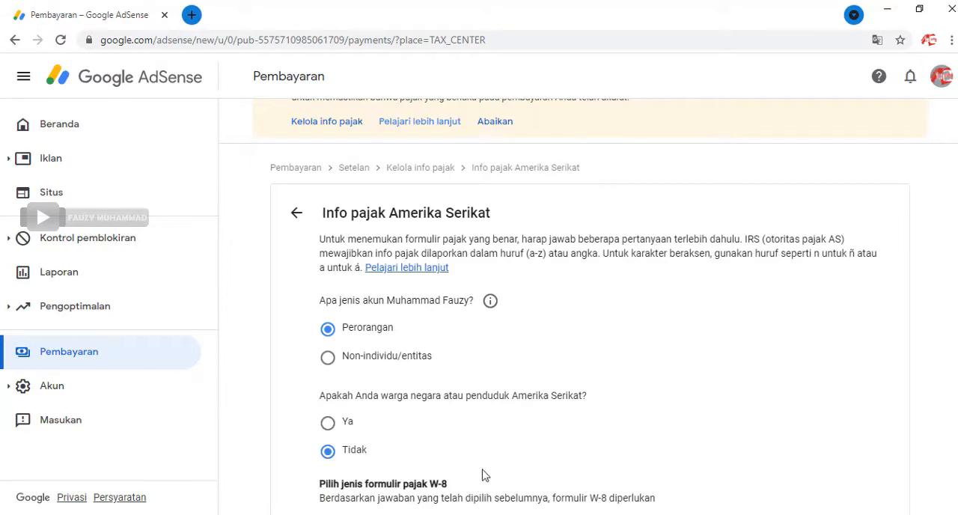
Step: Choose W-8BEN as the W-8 tax form type and start that form
scroll(540, 423, down, 2)
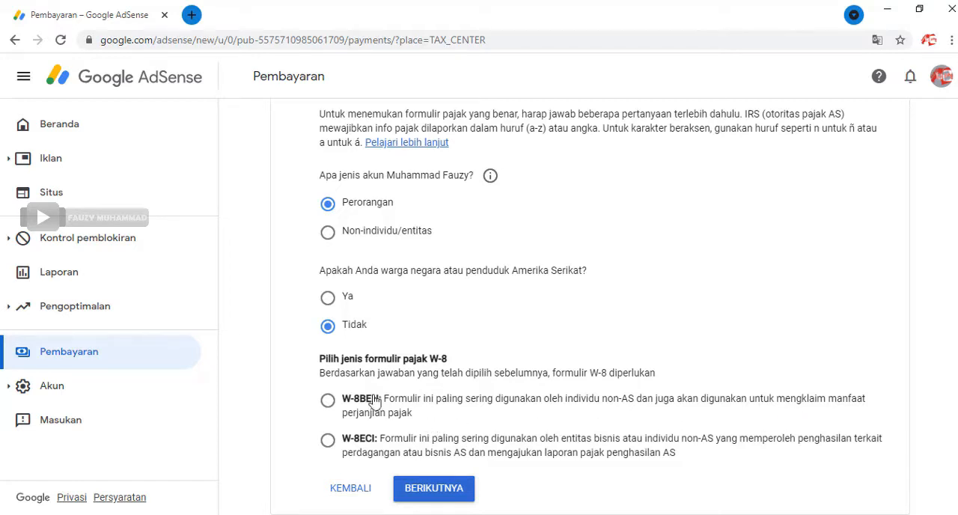
click(328, 402)
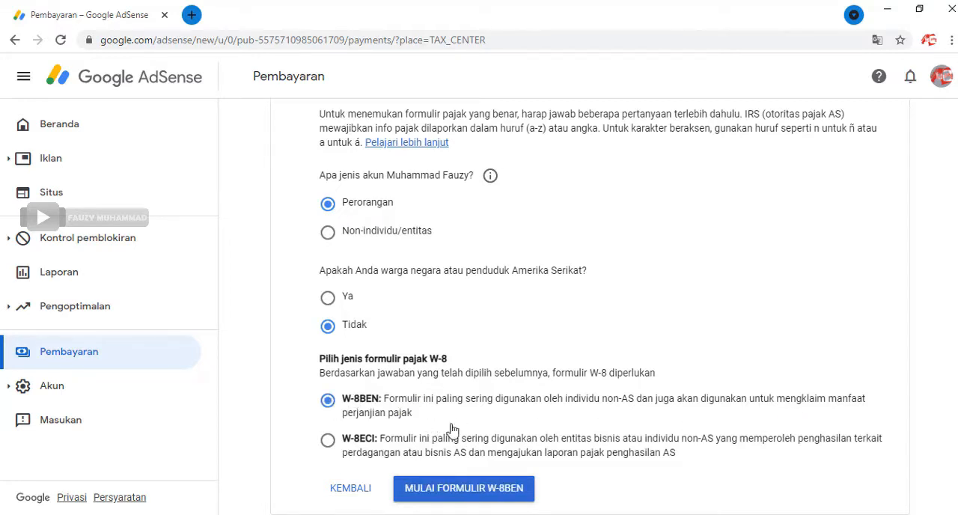
click(527, 491)
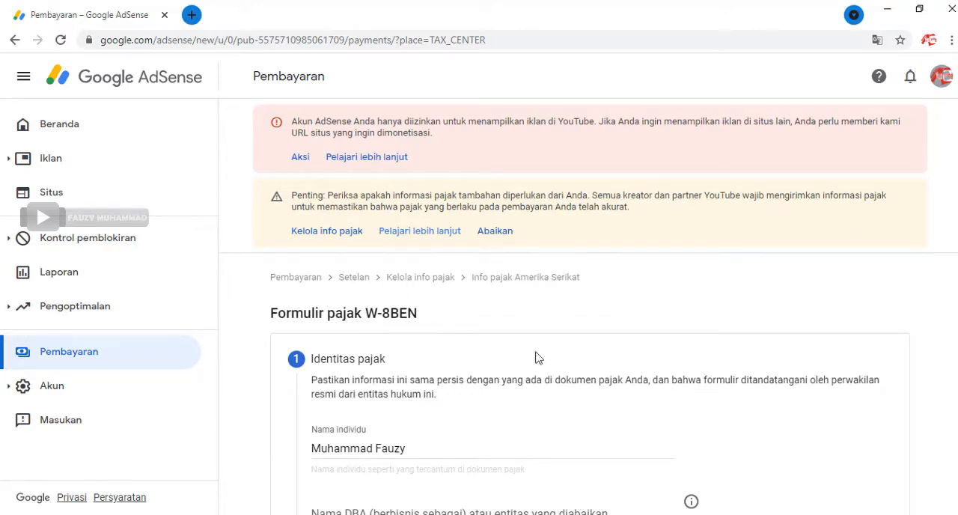
Step: Set the country of citizenship to Indonesia in the Identitas pajak section
scroll(599, 364, down, 2)
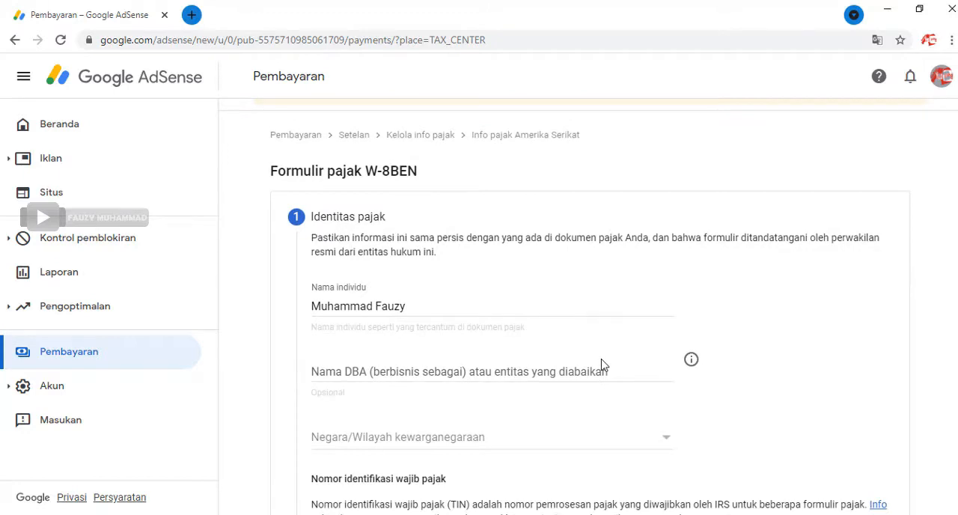
scroll(604, 364, down, 1)
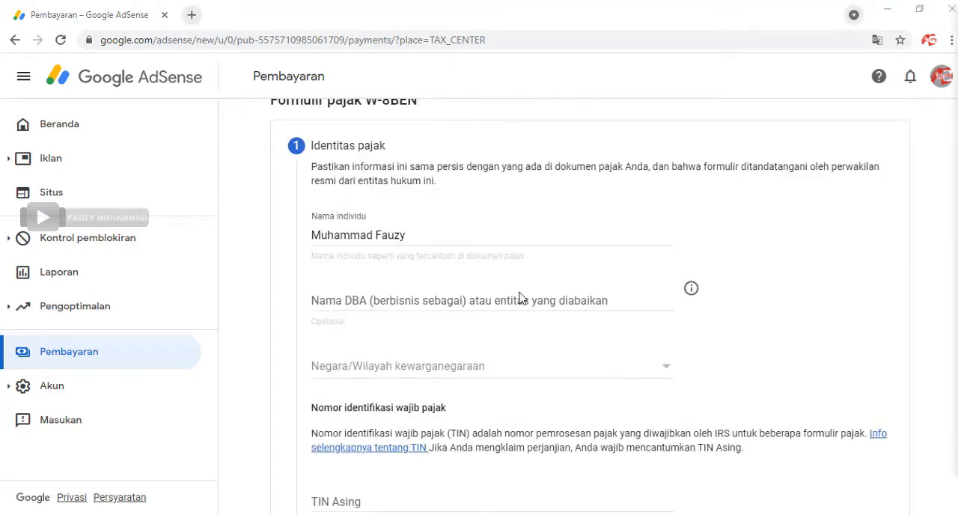
click(458, 371)
scroll(459, 375, down, 6)
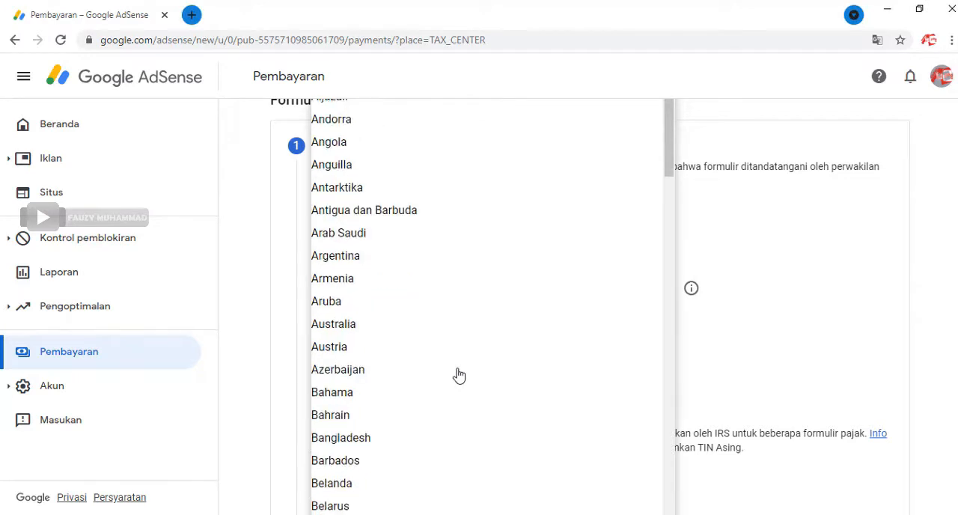
scroll(459, 375, down, 2)
scroll(459, 375, down, 2)
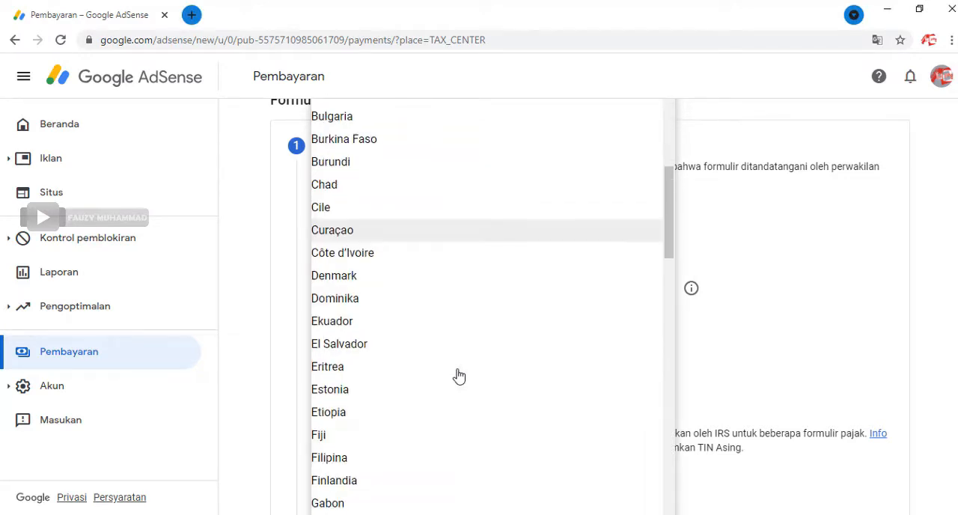
scroll(459, 375, down, 6)
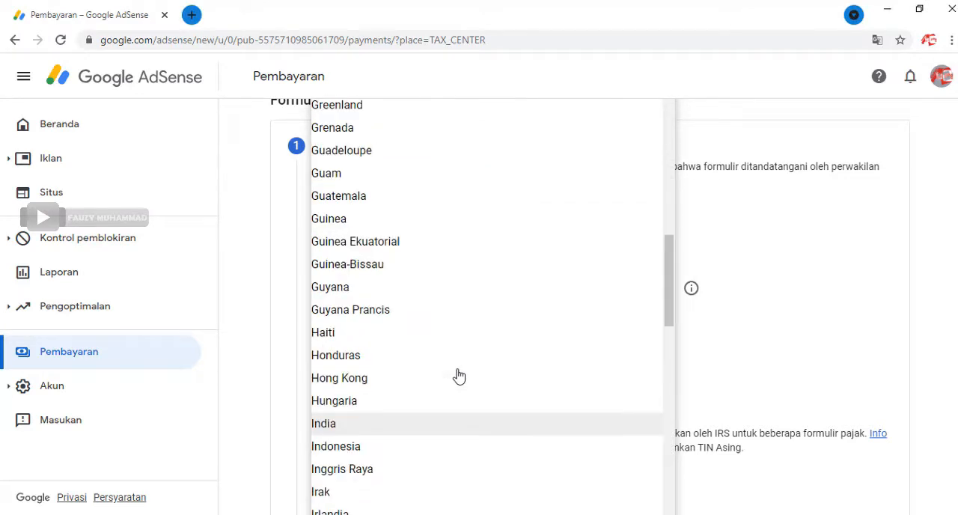
scroll(459, 376, down, 8)
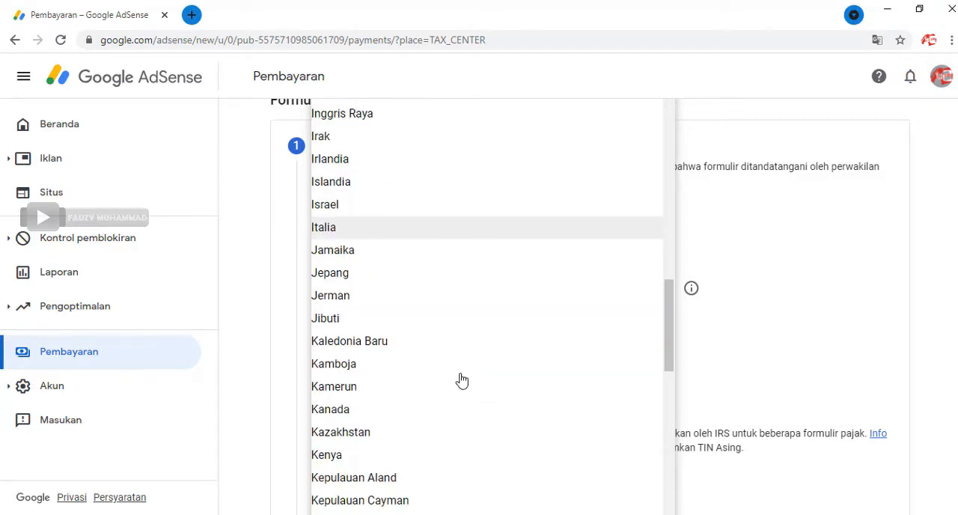
scroll(420, 303, up, 1)
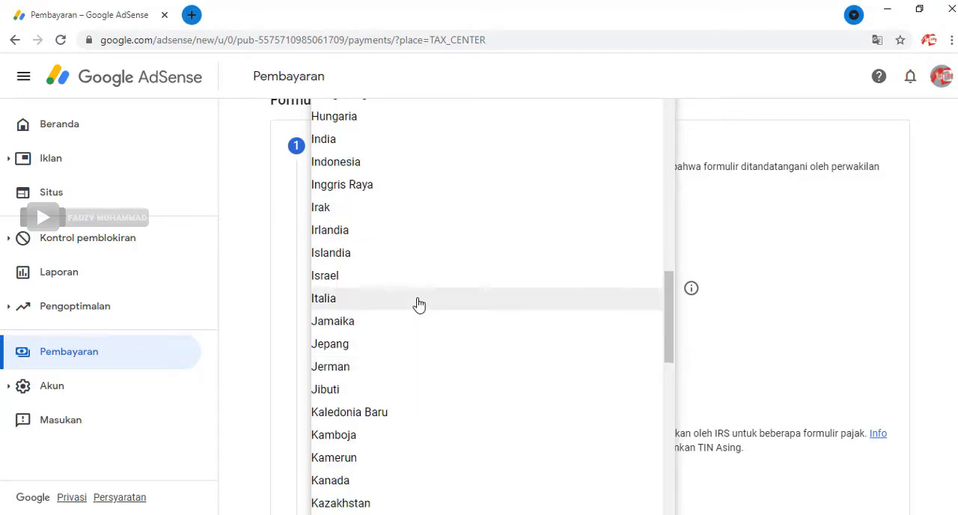
click(399, 161)
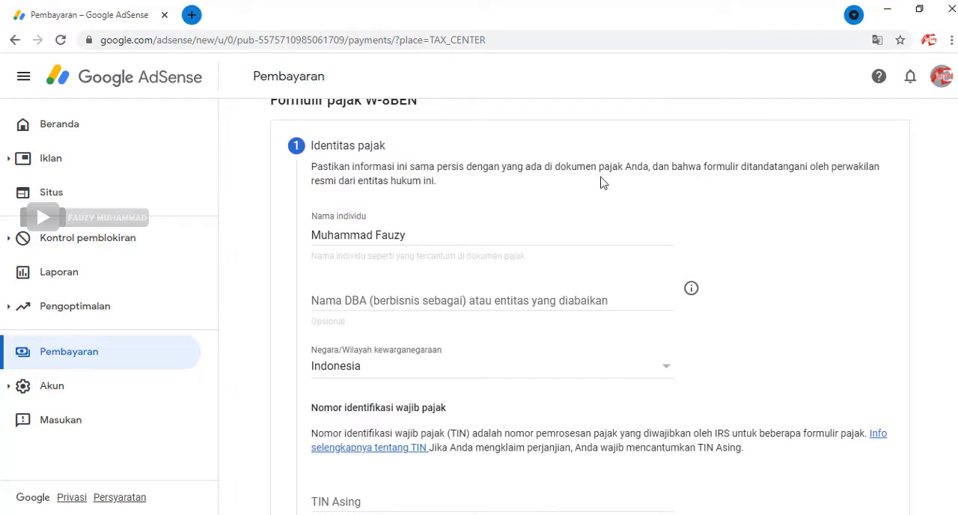
Step: Paste the taxpayer identification number as the TIN Asing and submit the Identitas pajak section
scroll(875, 375, down, 1)
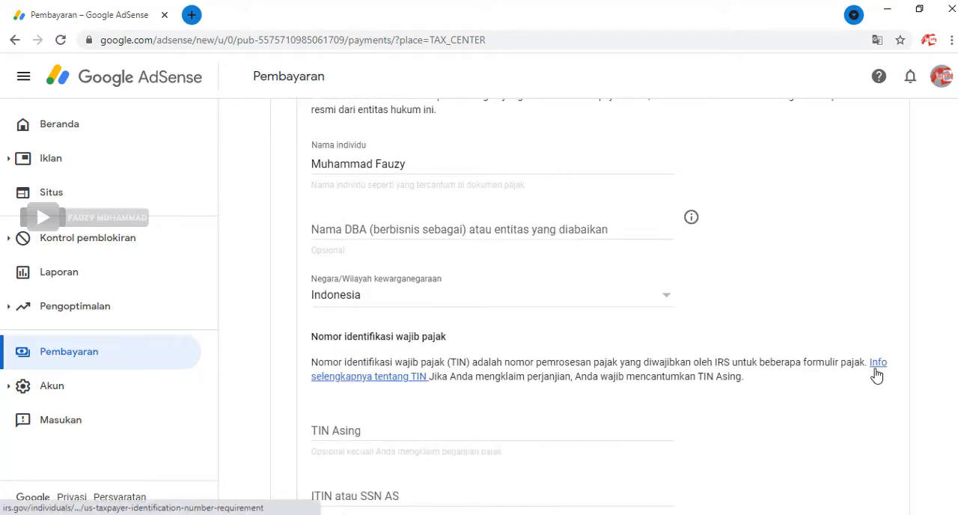
scroll(874, 376, down, 1)
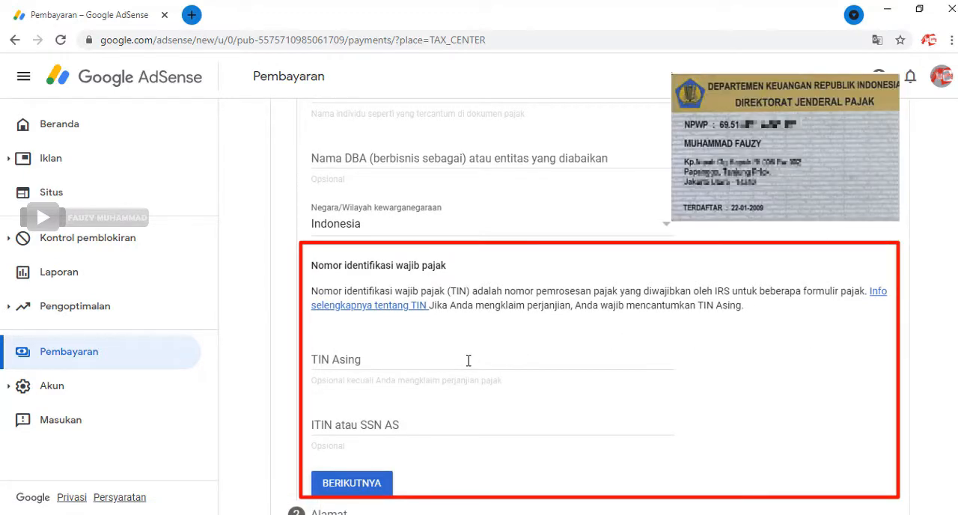
click(379, 359)
right_click(380, 359)
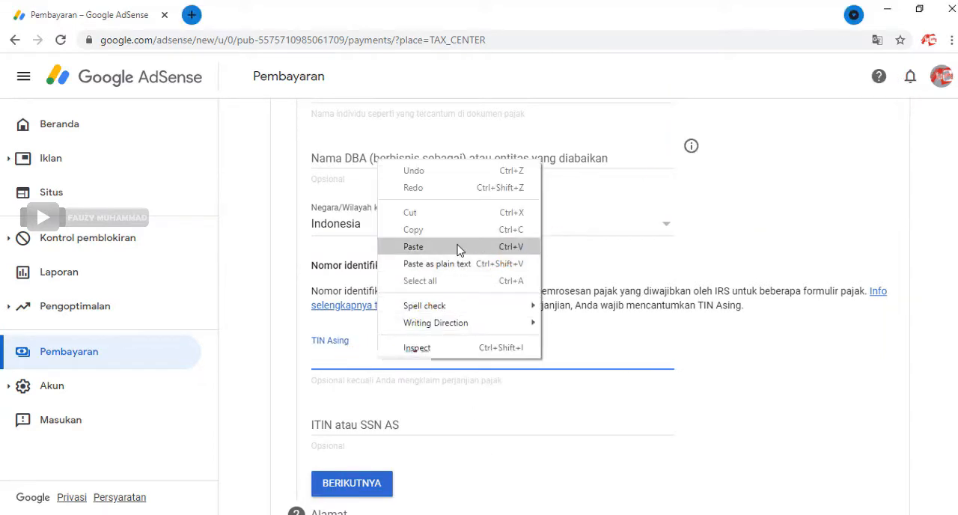
click(413, 247)
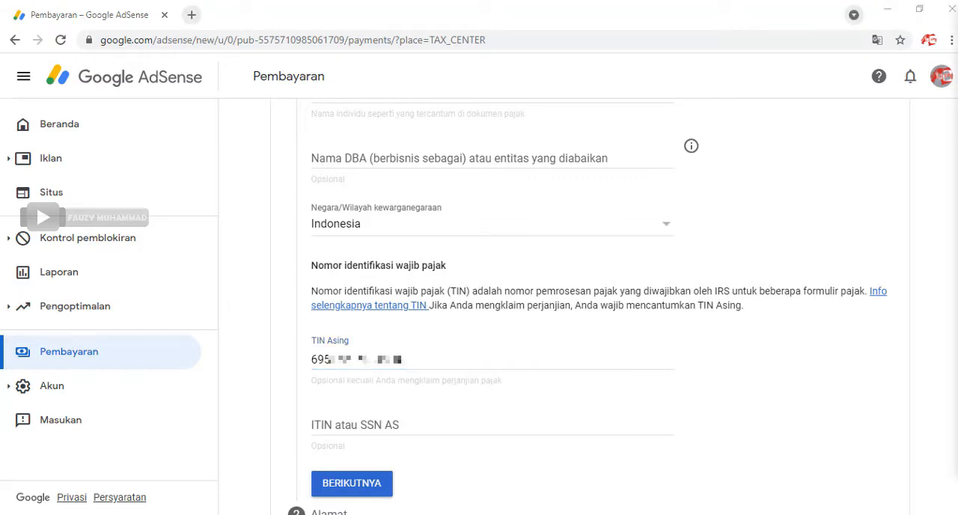
scroll(674, 333, down, 2)
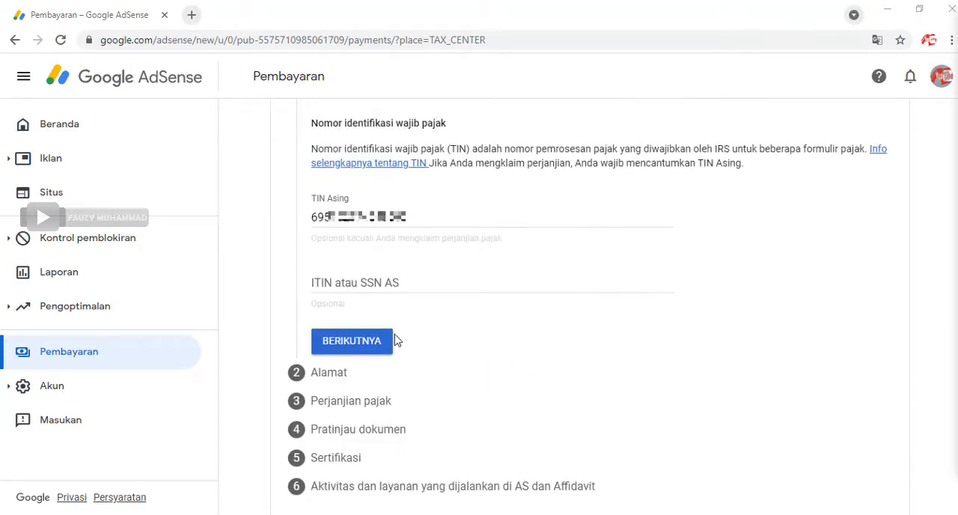
click(380, 342)
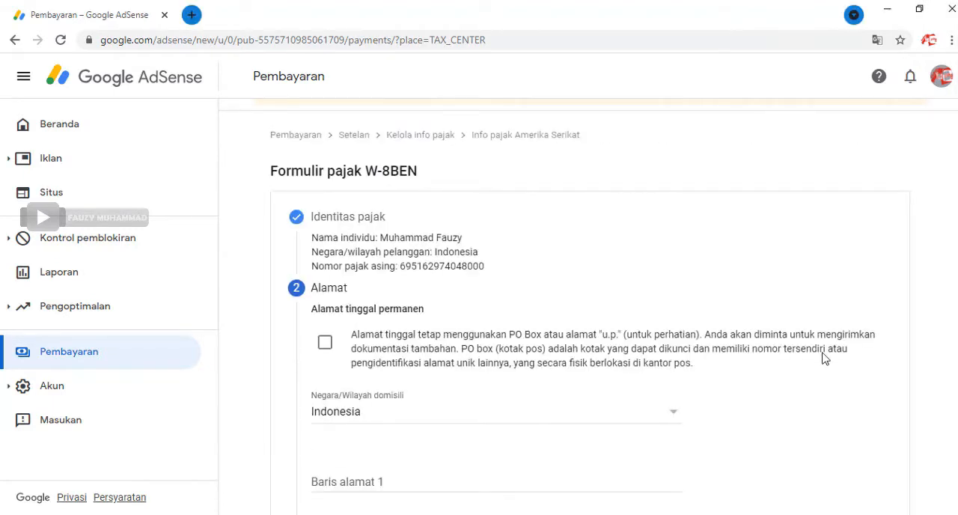
Step: Enter the street address in Baris alamat 1 of the permanent residence address
scroll(823, 358, down, 1)
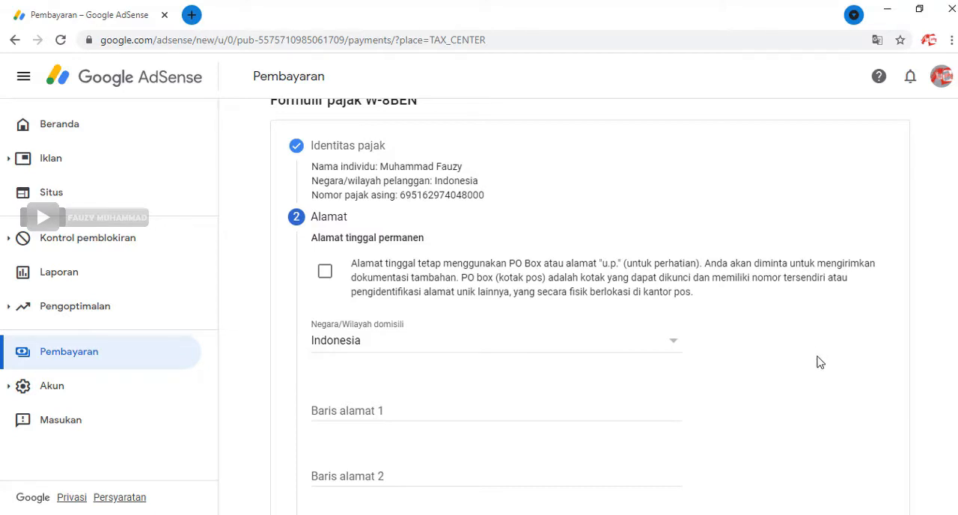
scroll(820, 362, down, 1)
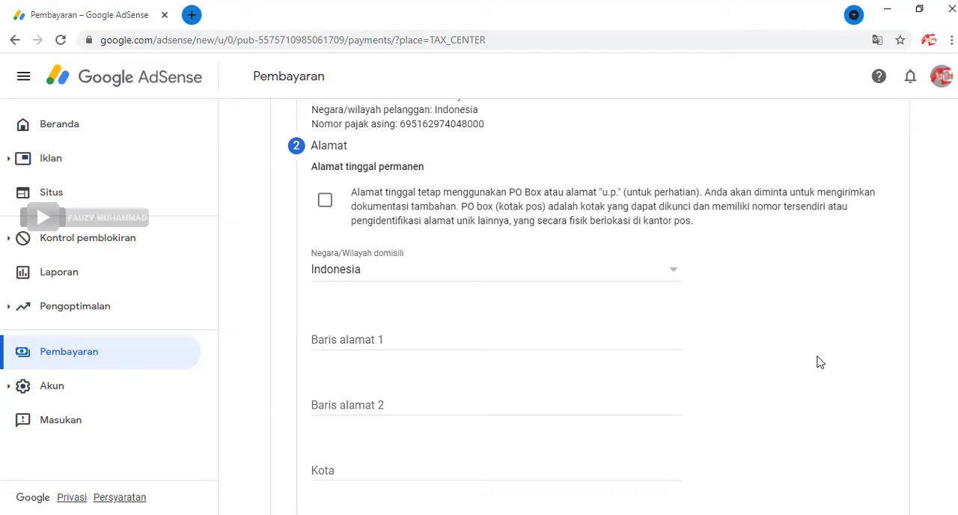
click(512, 344)
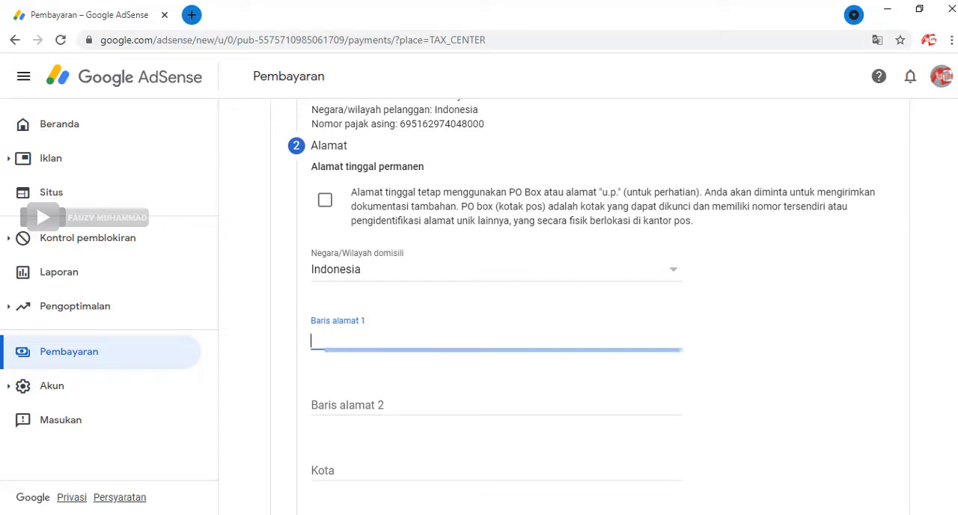
text(Kp *************)
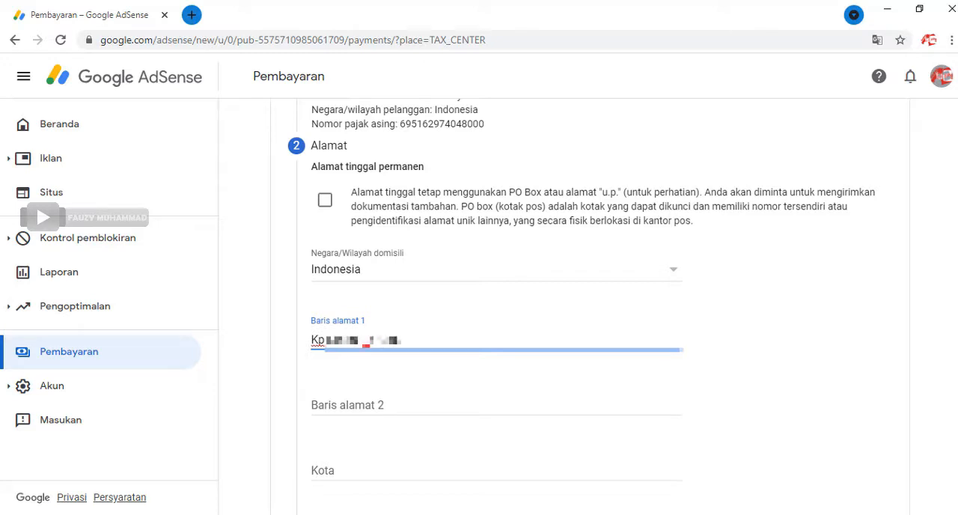
text(**********)
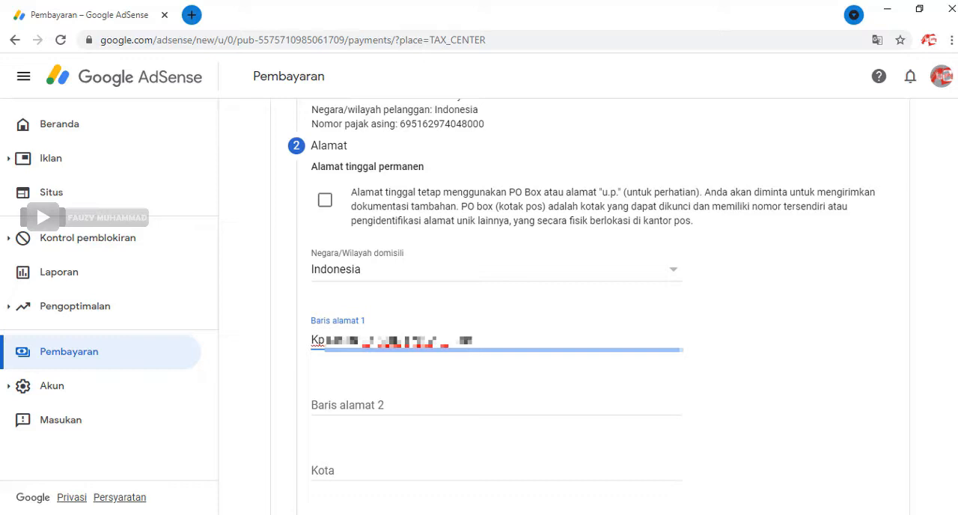
text(*******)
key(Tab)
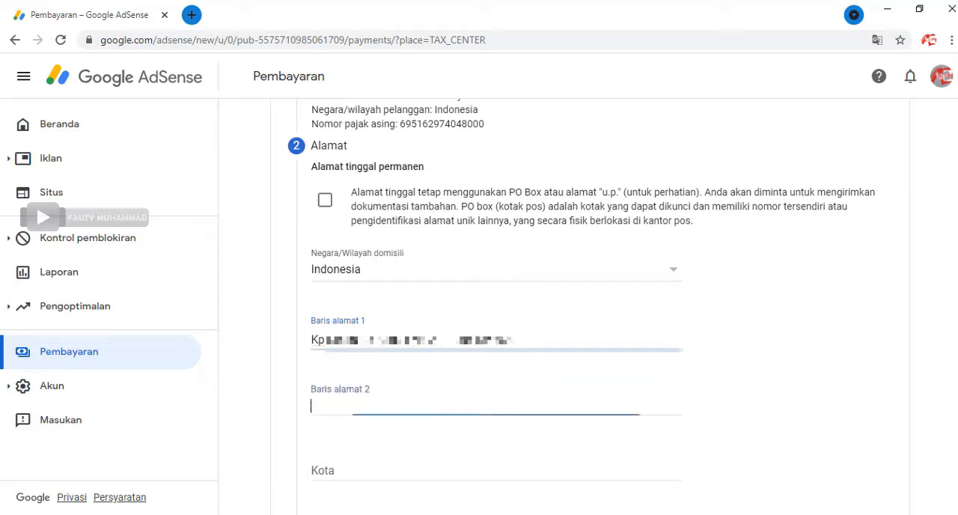
Step: Enter the Kelurahan and Kecamatan of the permanent residence in Baris alamat 2
text(Kelura)
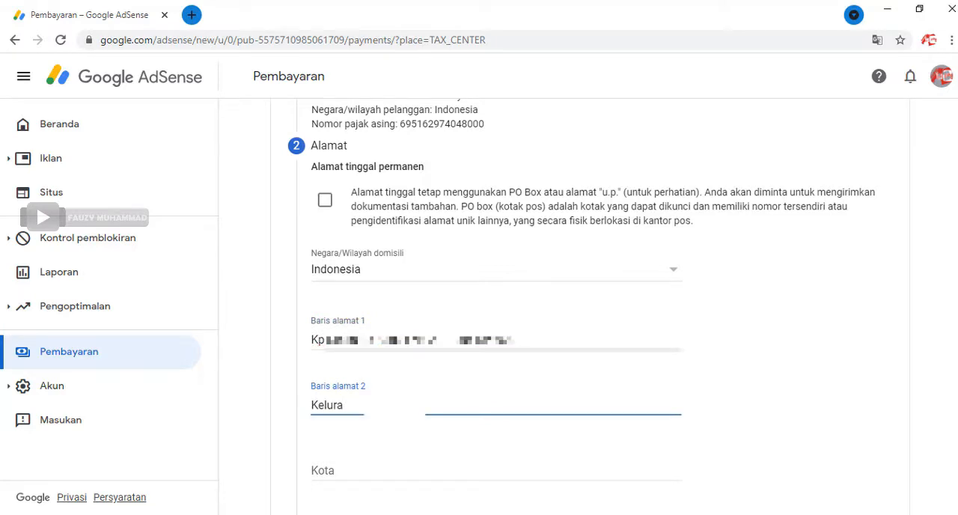
text(anhan ***)
text(***)
text( Kecama)
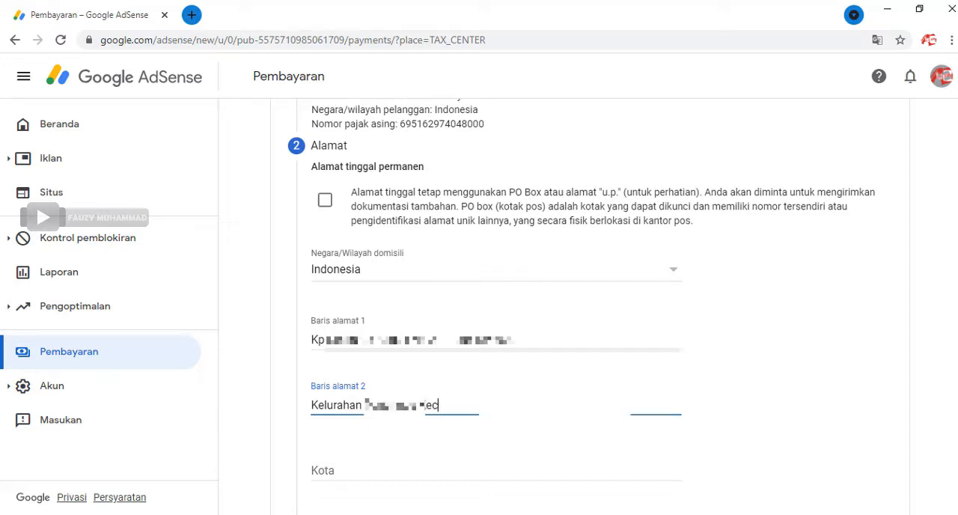
text(tan ****** *)
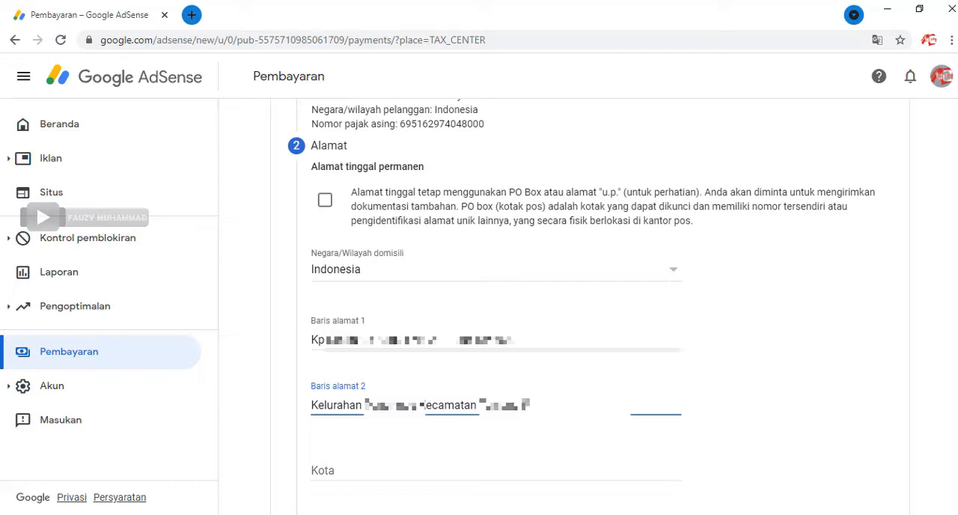
text(***)
Step: Fill in the Kota field with the city of the permanent residence address
click(311, 471)
text(J)
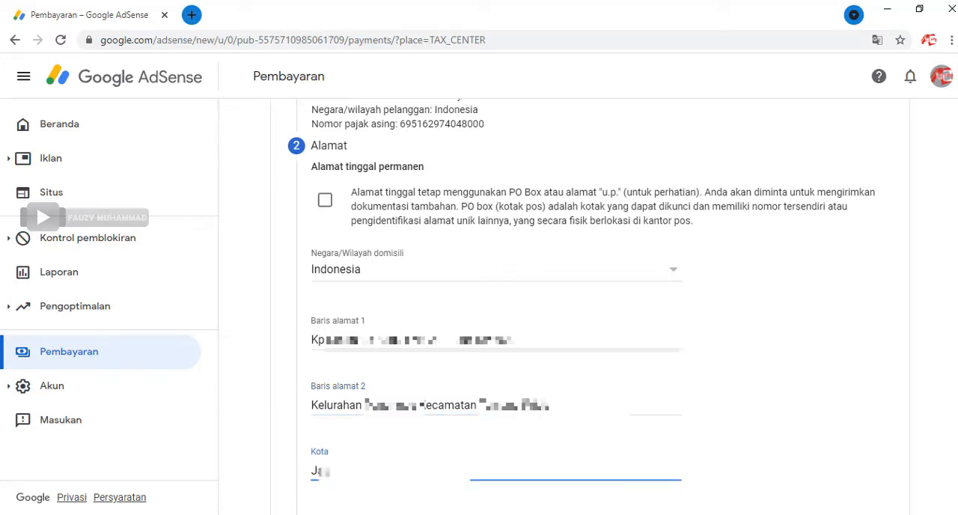
text(**********)
scroll(873, 400, down, 2)
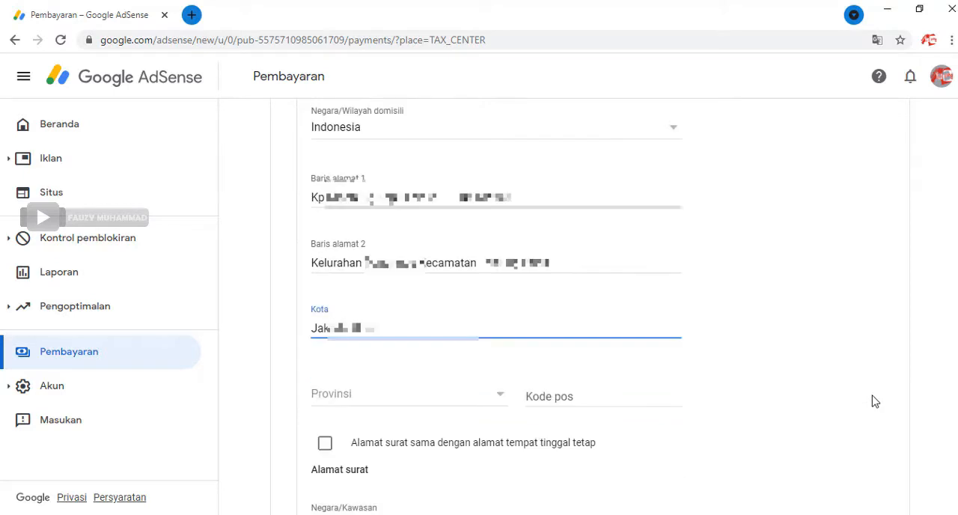
Step: Choose DKI Jakarta as the Provinsi of the permanent residence address and fill in its Kode pos with the postal code
click(472, 399)
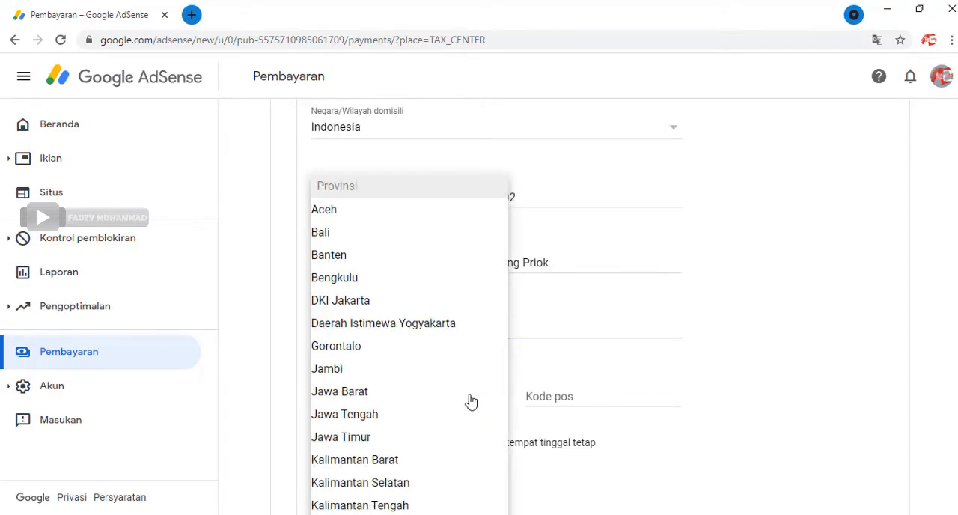
click(380, 301)
click(595, 402)
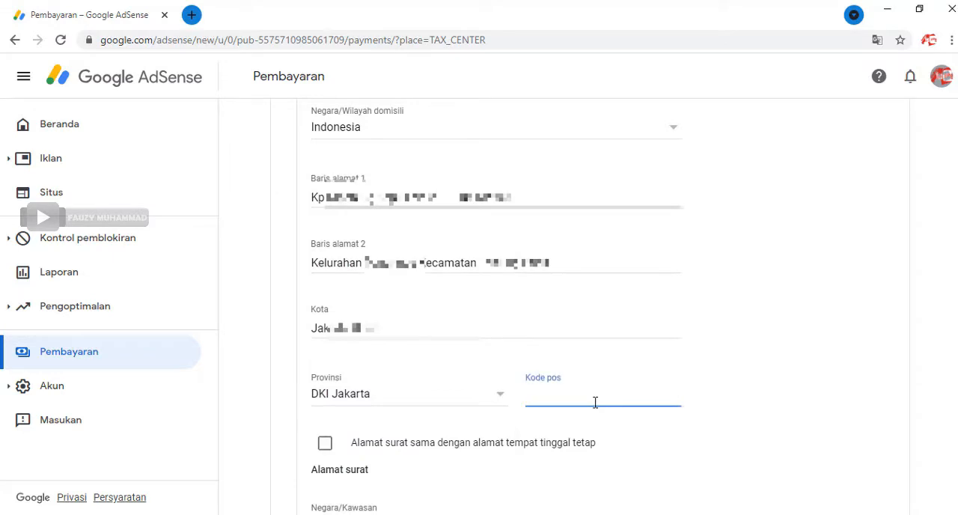
text(14)
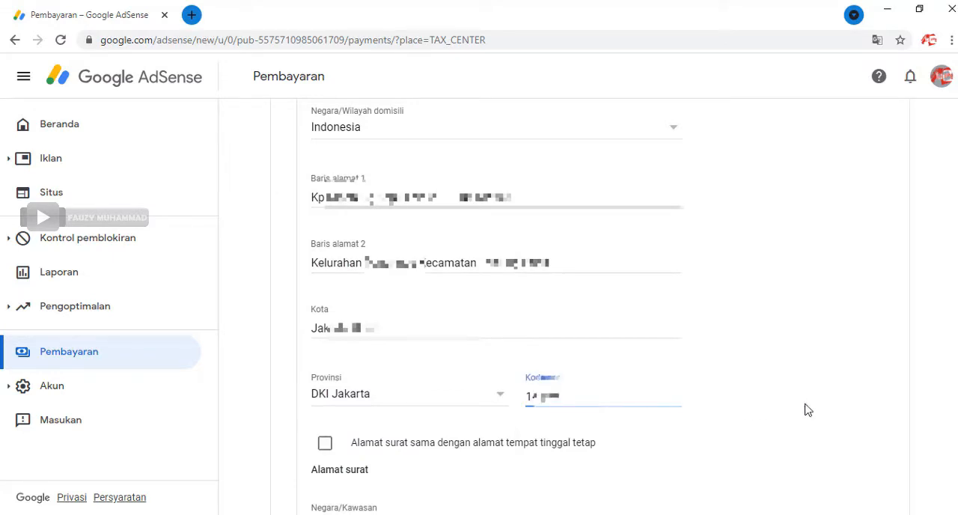
click(810, 410)
Step: Enter the street address of the separate mailing address in Baris alamat 1 under Alamat surat
scroll(402, 359, down, 4)
click(406, 310)
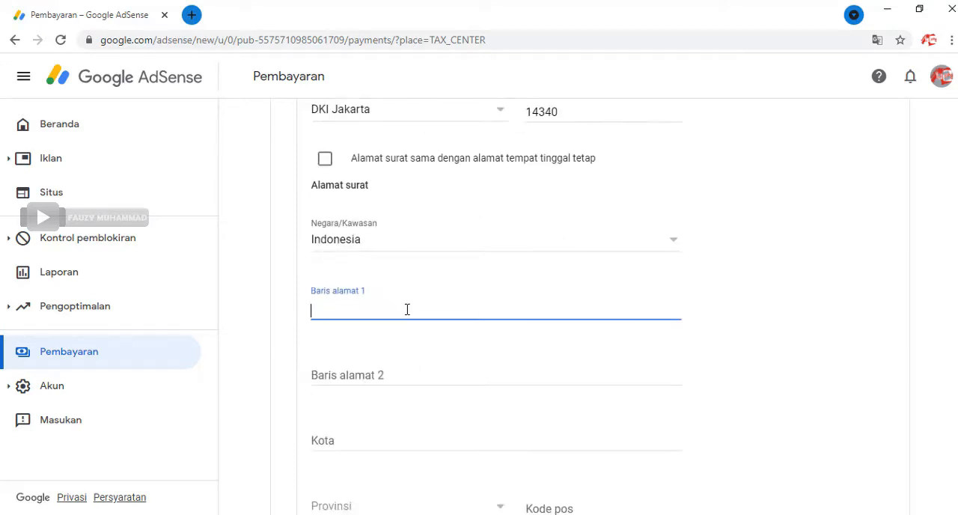
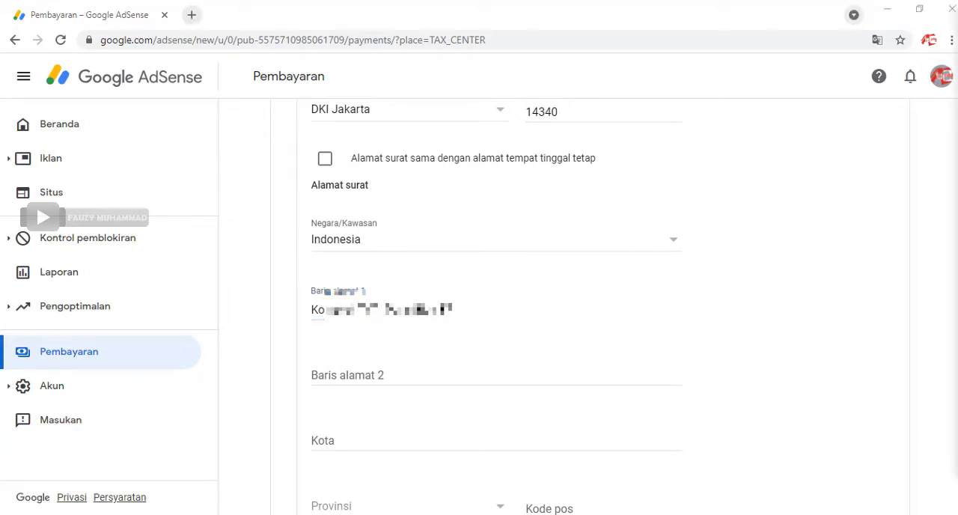
click(526, 311)
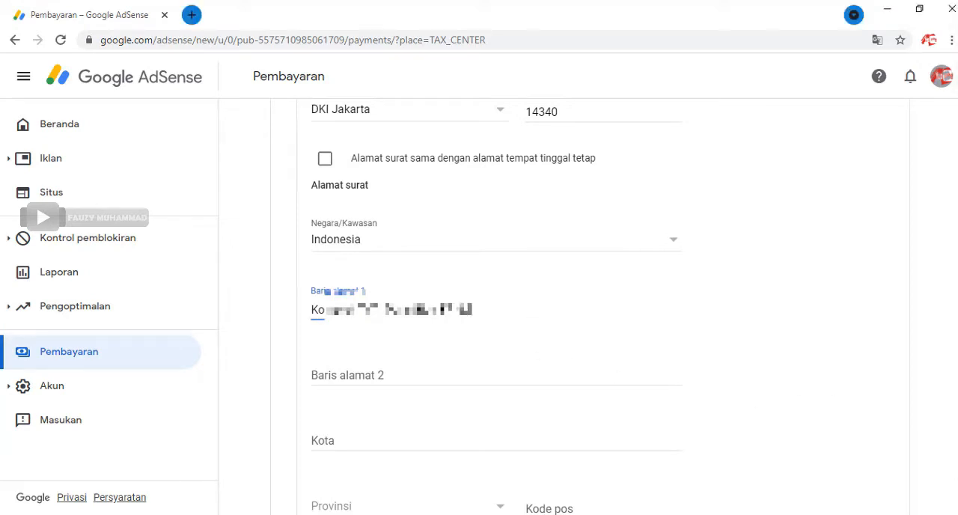
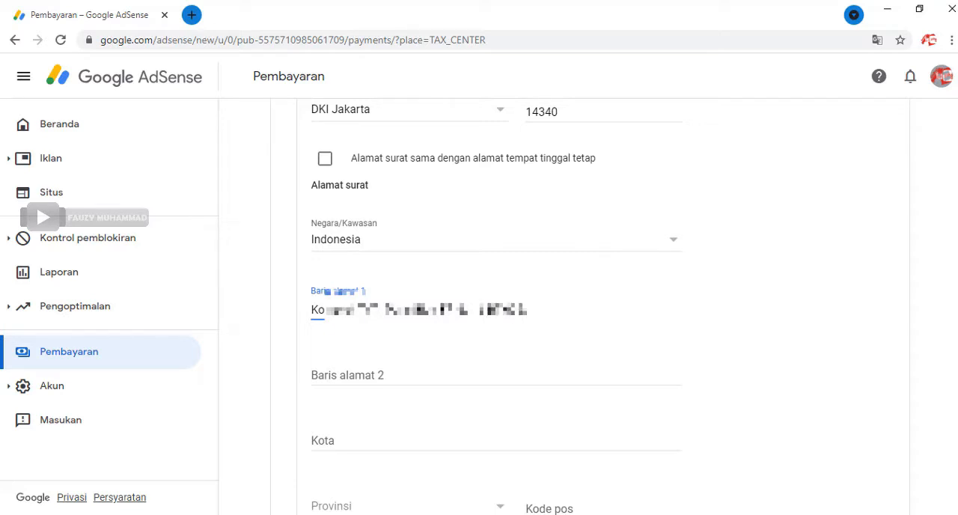
Step: Enter the Kelurahan and Kecamatan of the mailing address in Baris alamat 2 under Alamat surat
key(Tab)
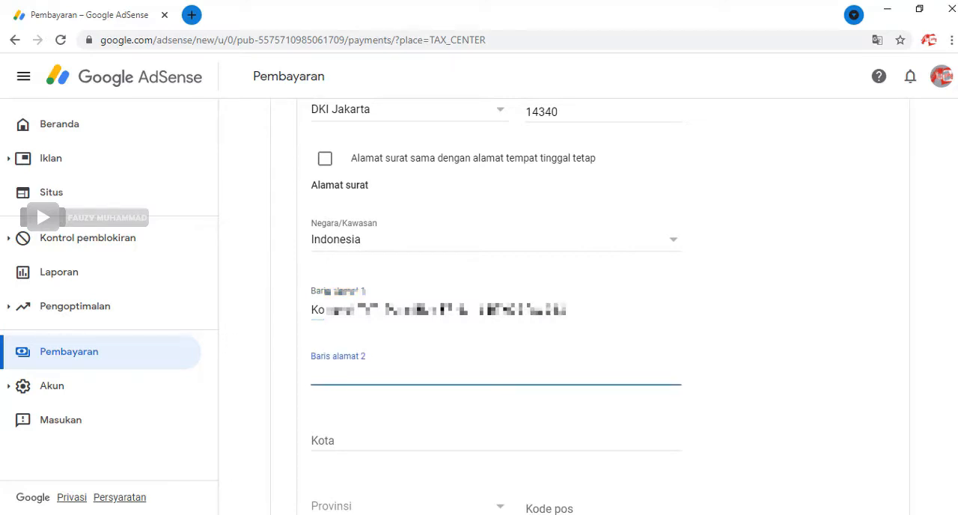
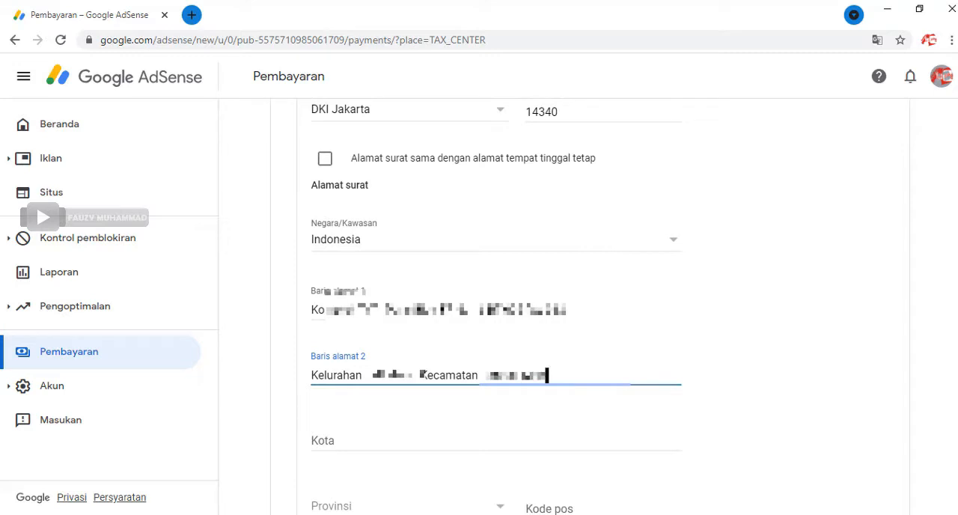
Step: Fill in the Kota field under Alamat surat with the city of the mailing address
key(Tab)
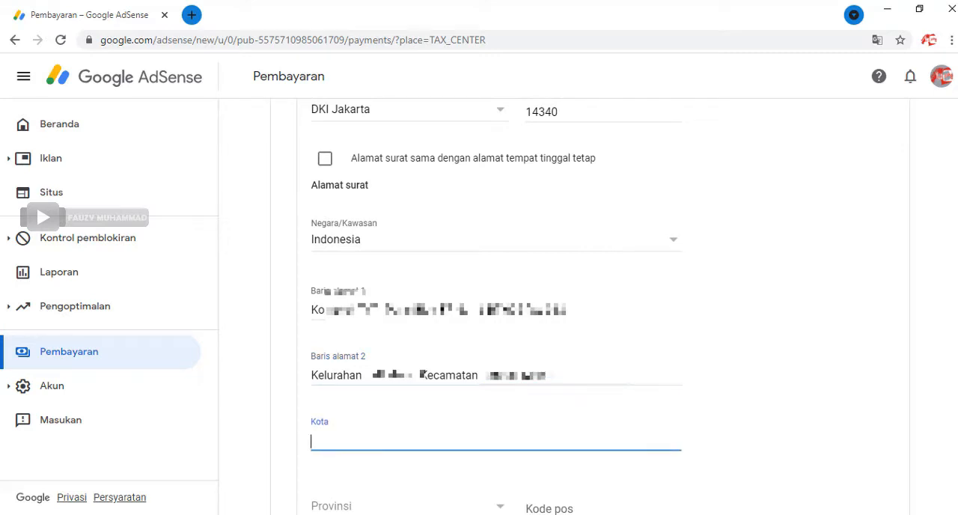
text(Kokasi)
Step: Choose Jawa Barat as the Provinsi of the mailing address and fill in its Kode pos with the postal code
key(Tab)
scroll(499, 424, down, 1)
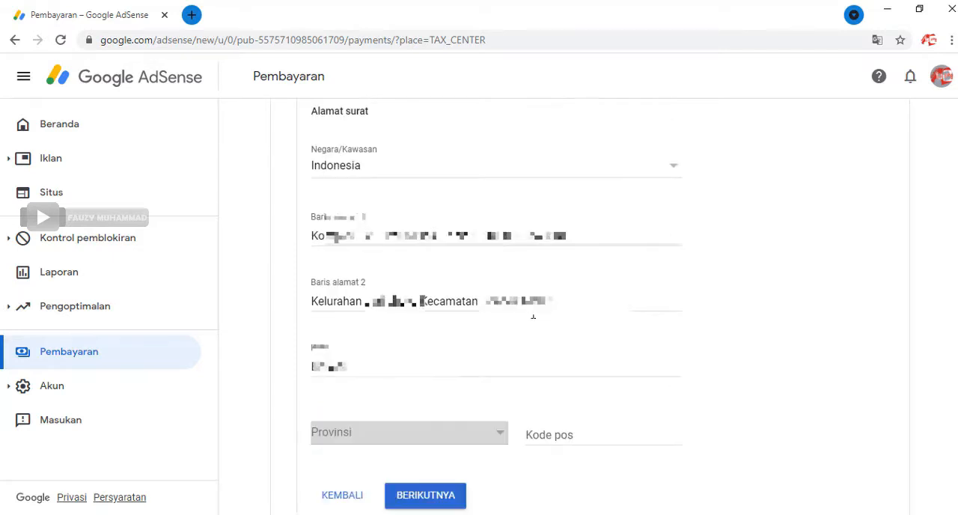
click(499, 437)
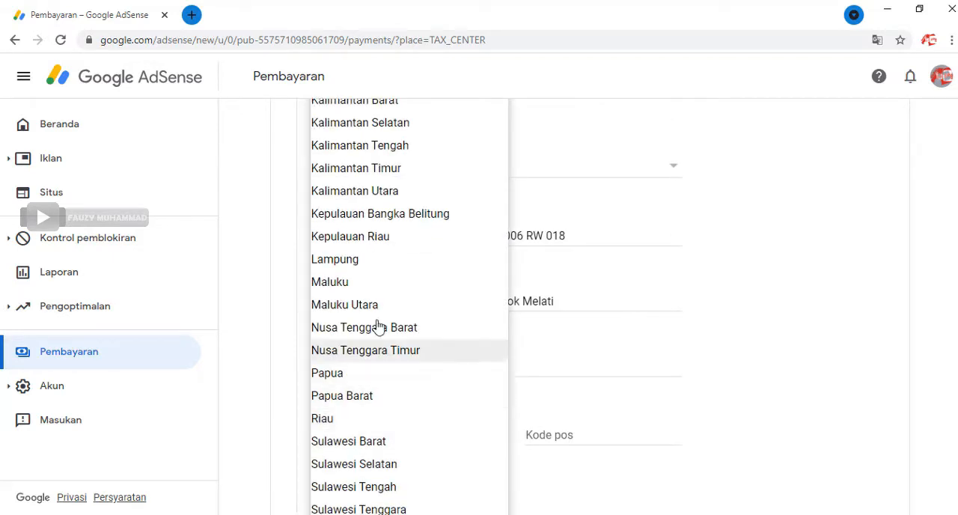
scroll(378, 246, down, 2)
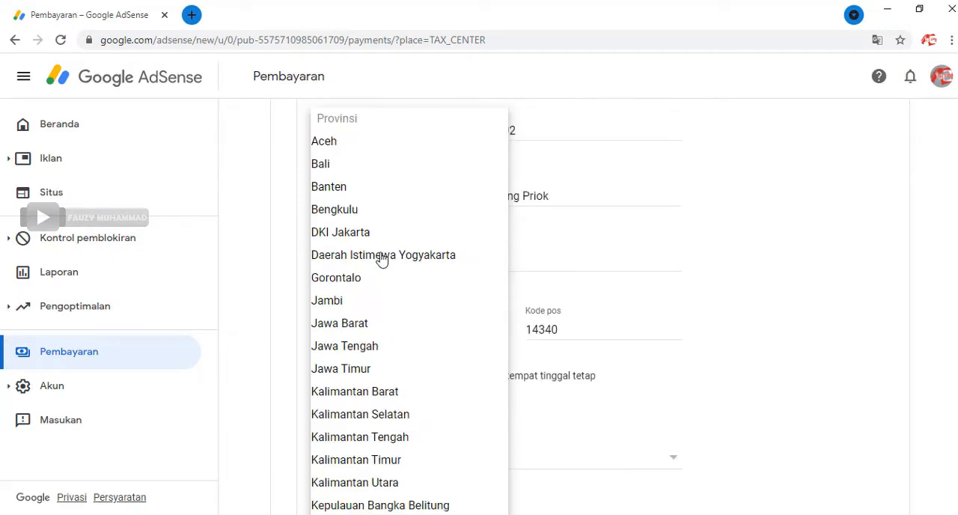
click(361, 327)
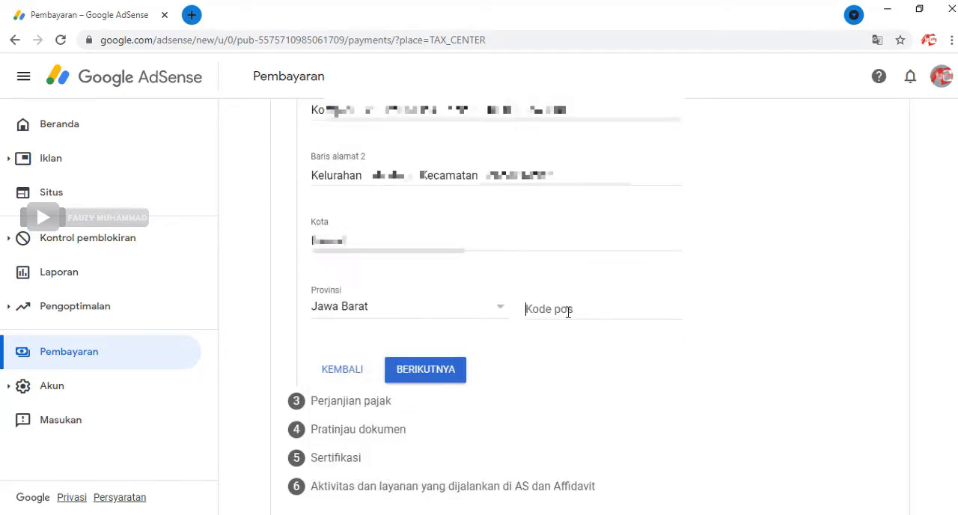
click(529, 310)
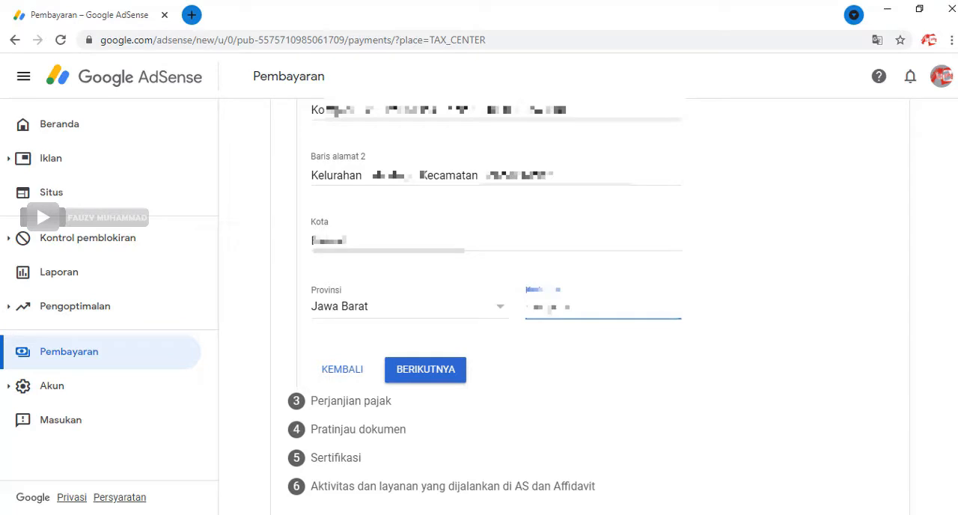
Step: Review the permanent residence and mailing addresses, and submit the Alamat section
scroll(691, 357, up, 3)
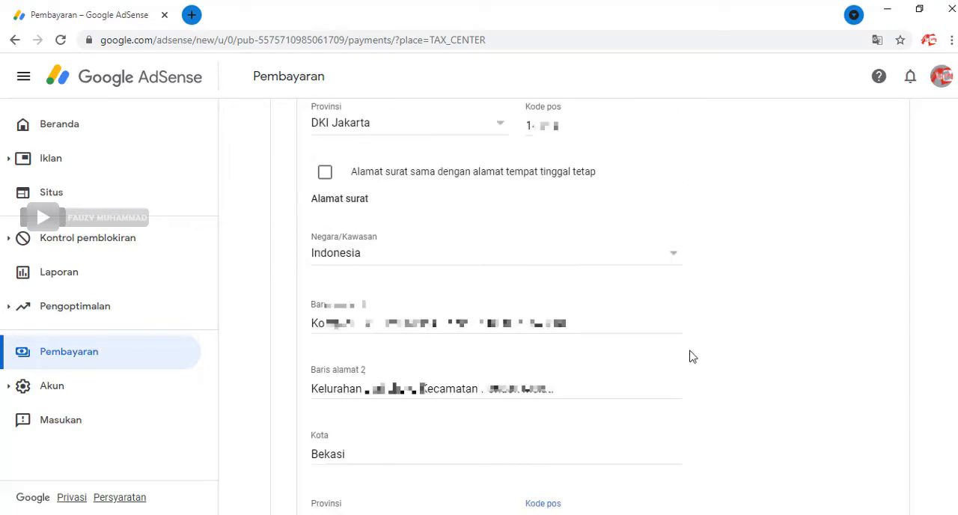
scroll(690, 356, up, 1)
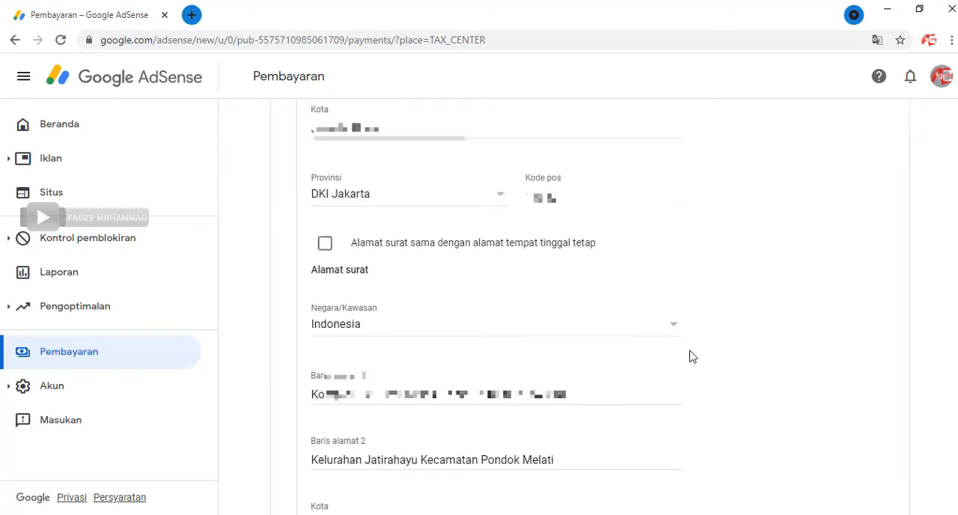
scroll(693, 356, up, 2)
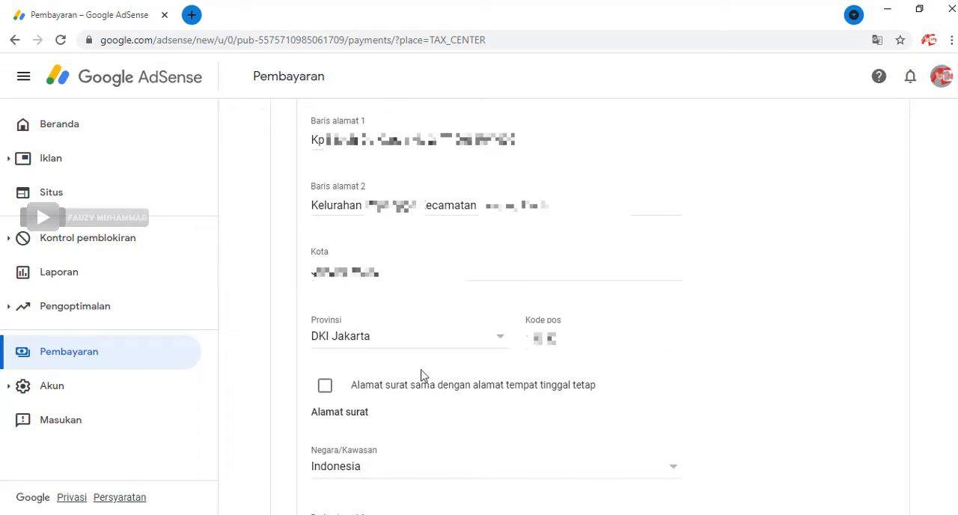
scroll(332, 397, down, 3)
scroll(502, 399, down, 2)
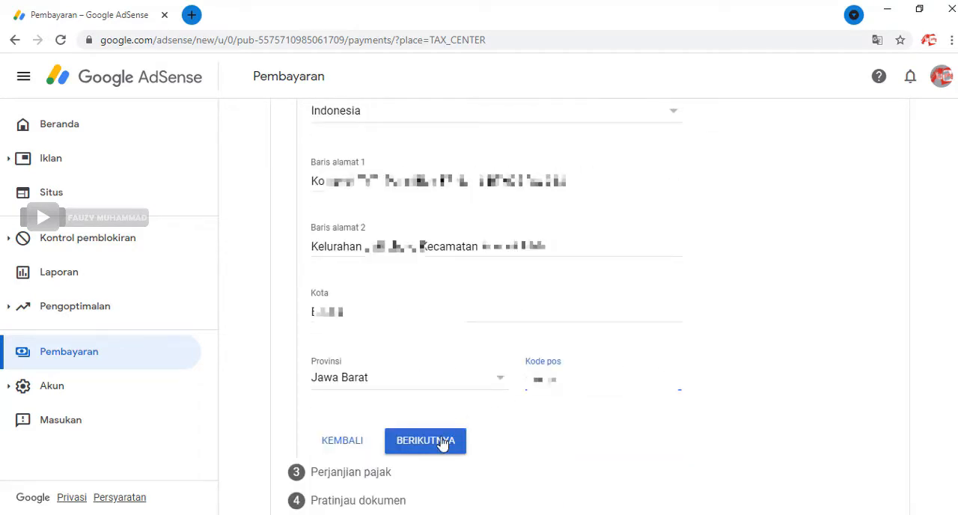
click(444, 444)
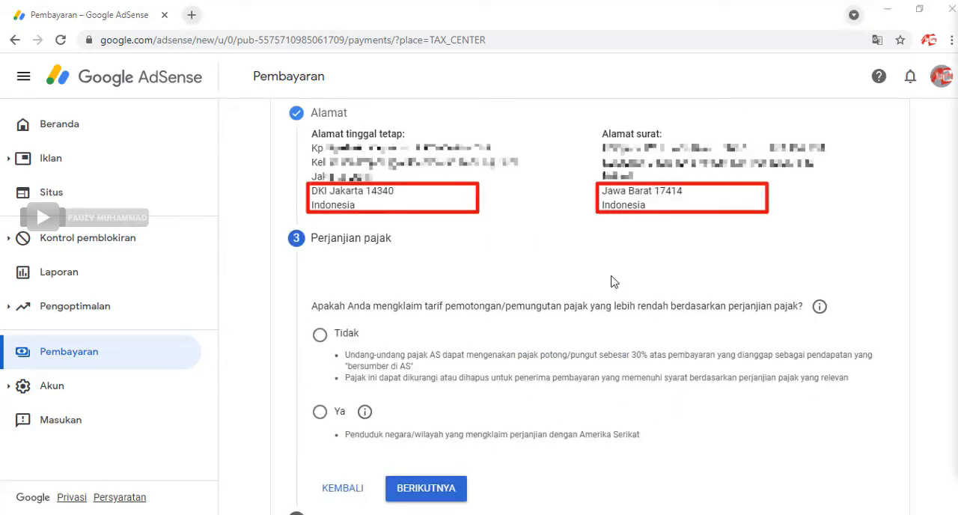
Step: Answer Ya to claiming a reduced withholding rate in Perjanjian pajak and declare residency in a US treaty country, with Indonesia as the country
scroll(612, 282, down, 1)
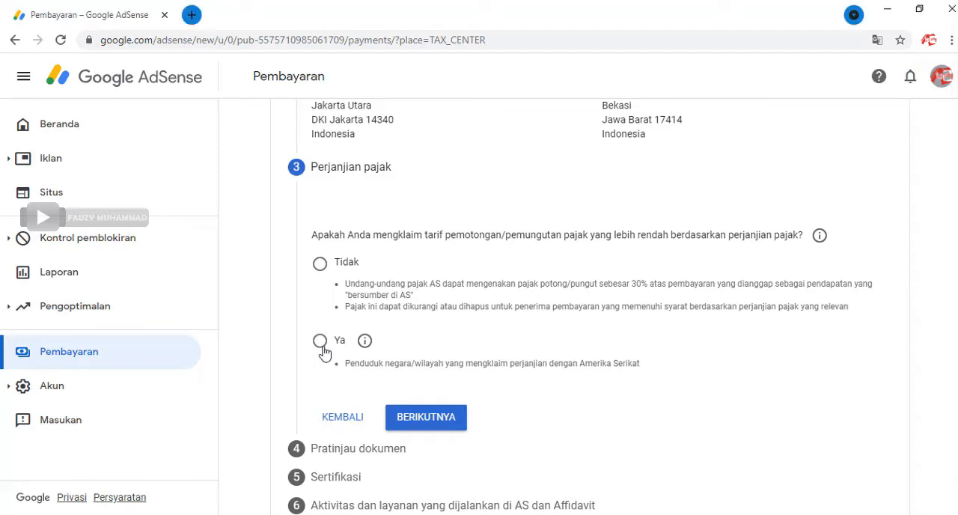
click(321, 342)
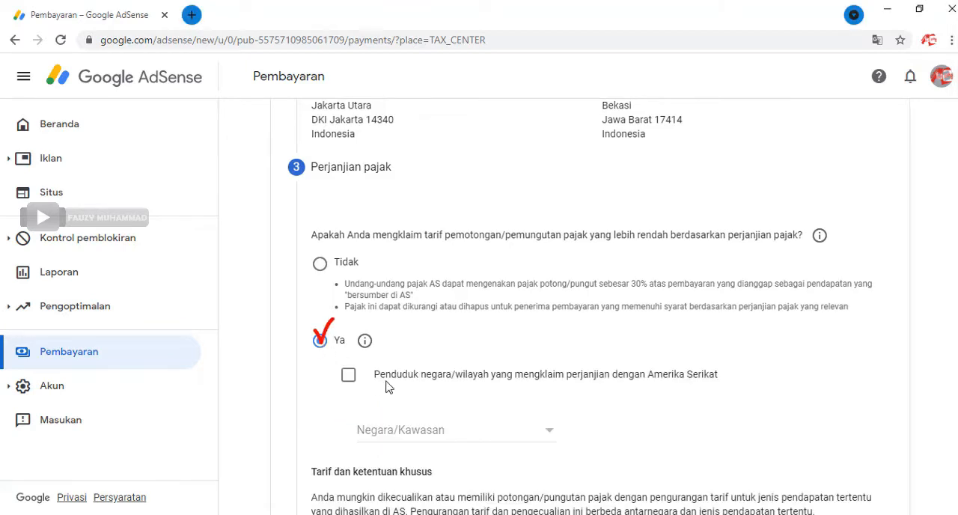
click(347, 376)
scroll(473, 396, down, 1)
click(516, 366)
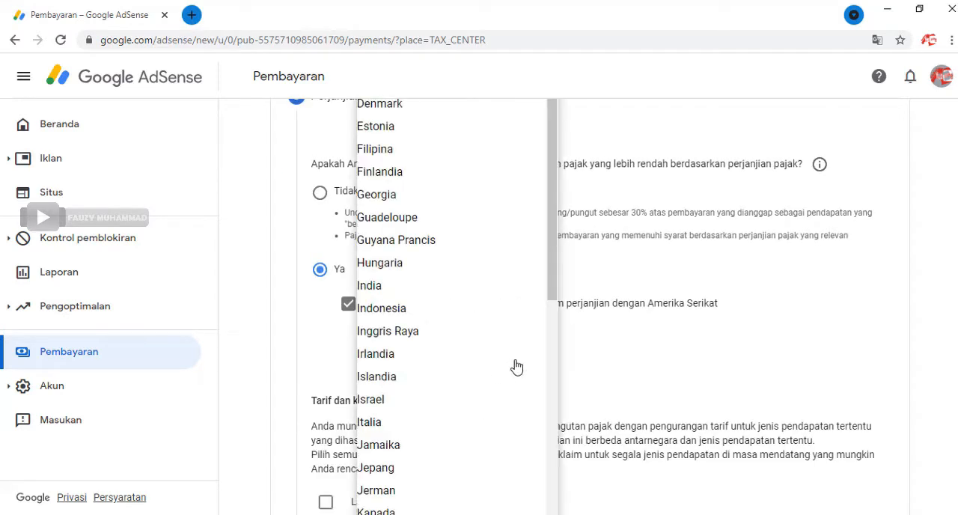
click(561, 324)
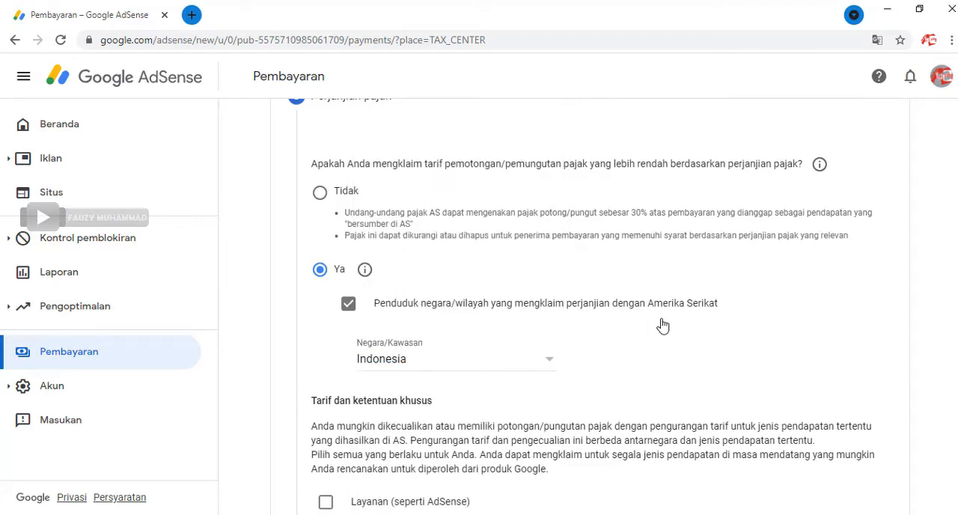
Step: Claim Layanan (seperti AdSense) under Pasal 8 ayat 1 at 0% (Tarif perjanjian yang lebih rendah) and tick its treaty eligibility reason
scroll(662, 326, down, 3)
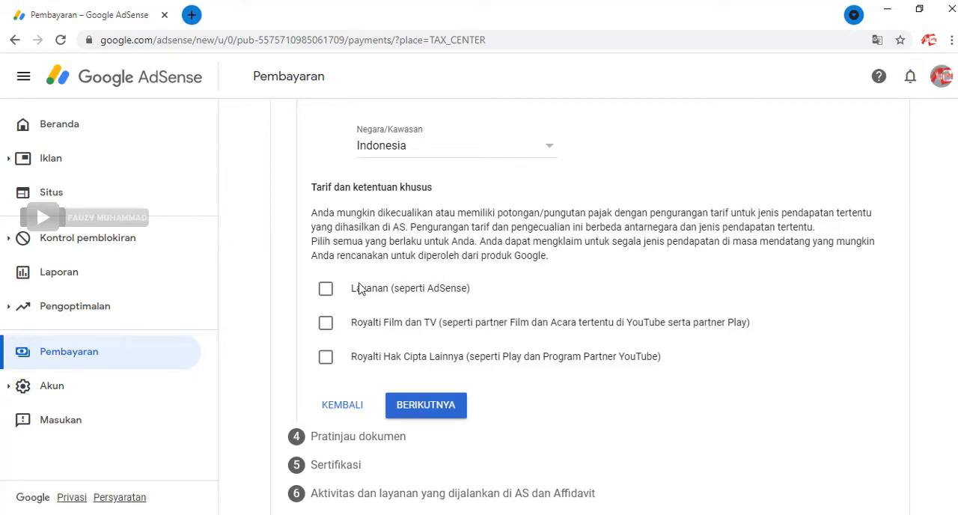
click(332, 301)
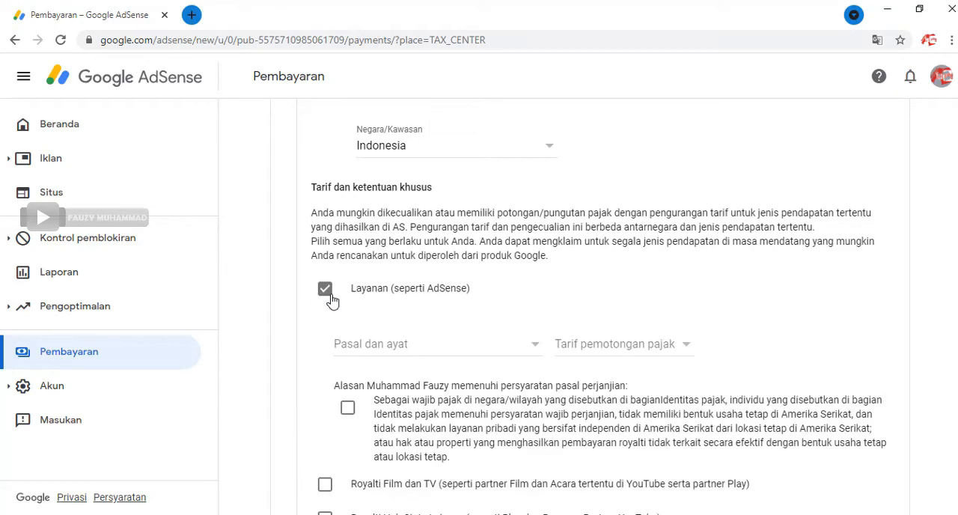
click(534, 352)
click(483, 369)
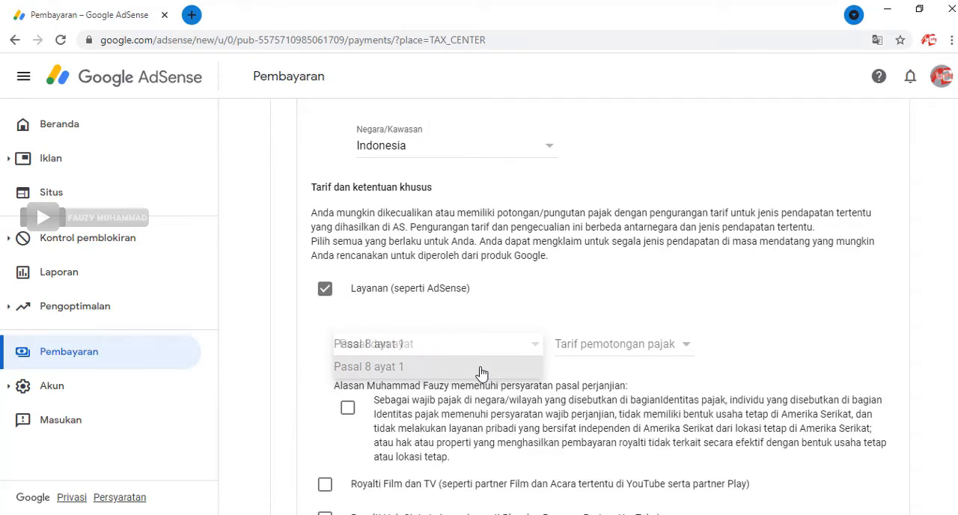
click(672, 343)
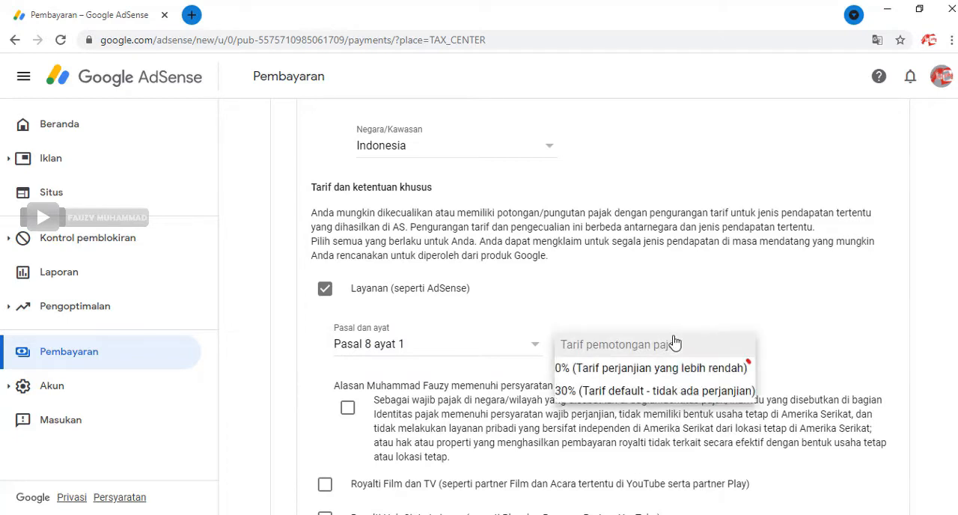
click(650, 378)
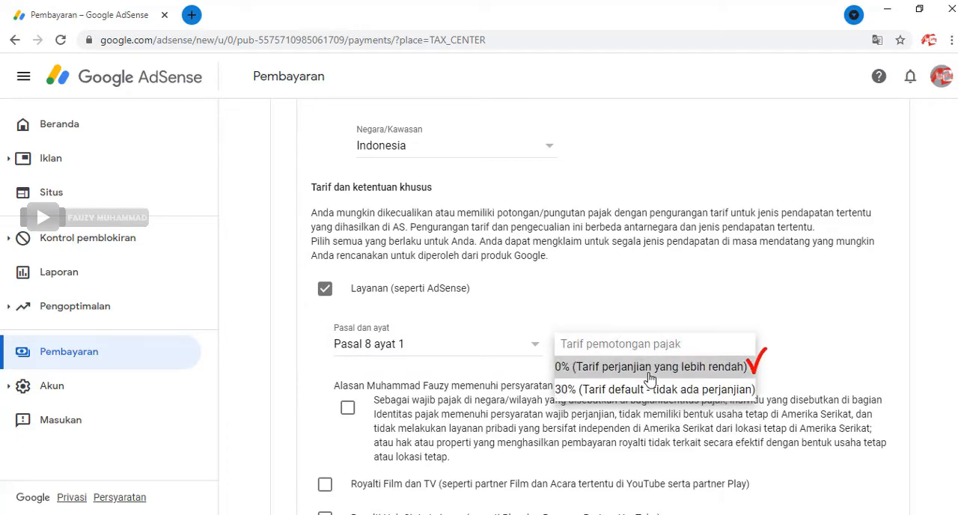
scroll(650, 379, down, 1)
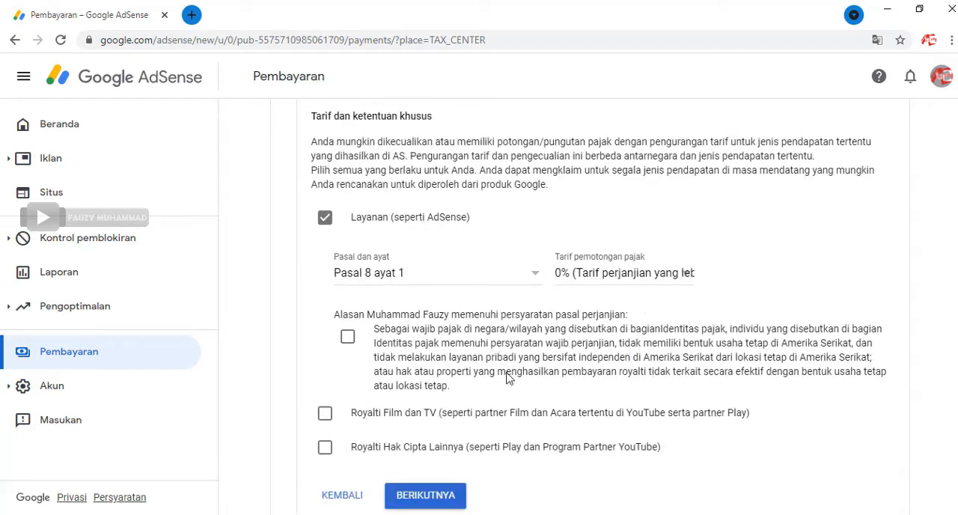
click(348, 338)
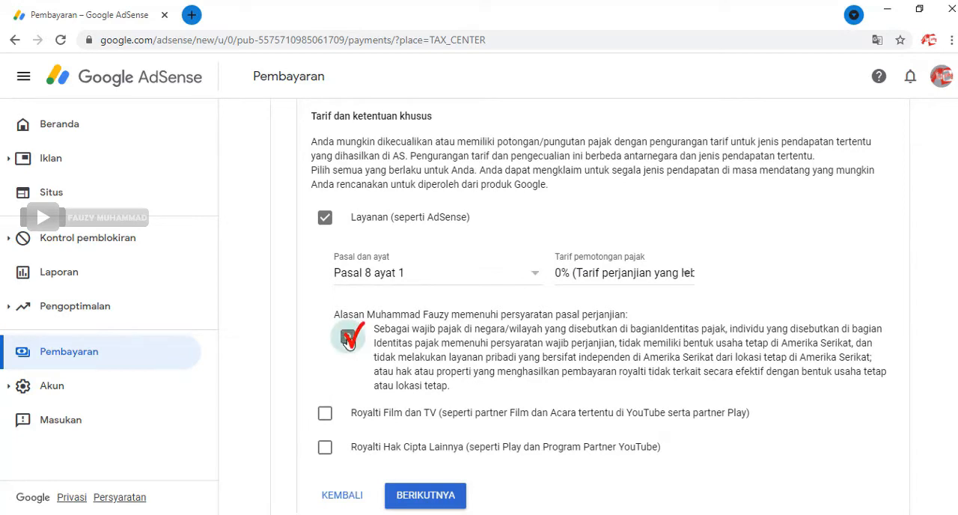
Step: Claim Royalti Film dan TV under Pasal 13 ayat 2 at 10% (Tarif perjanjian yang lebih rendah) and tick its treaty eligibility reason
scroll(405, 353, down, 1)
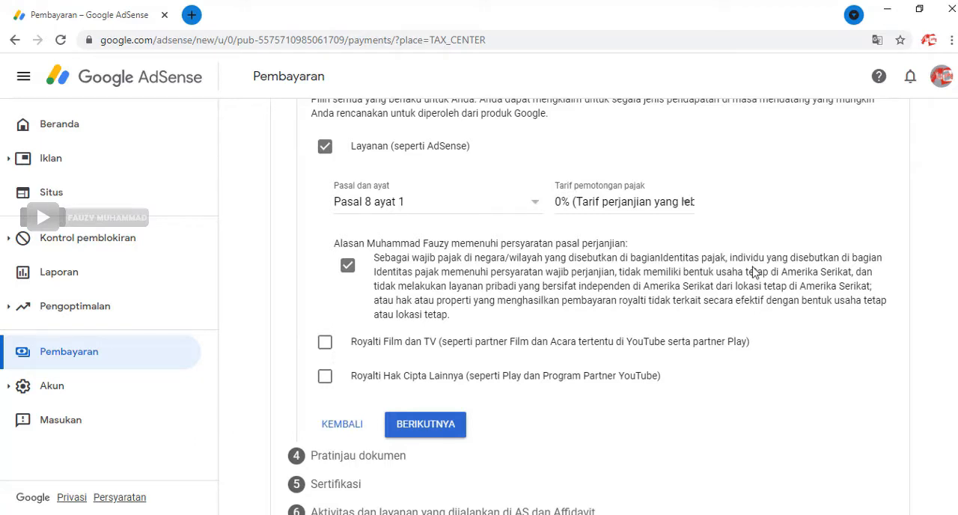
click(325, 343)
scroll(493, 324, down, 1)
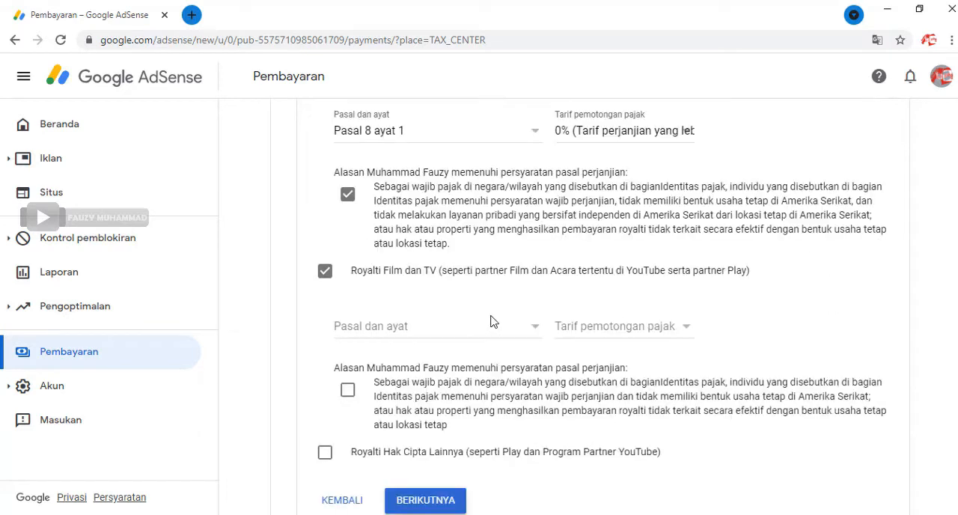
click(541, 331)
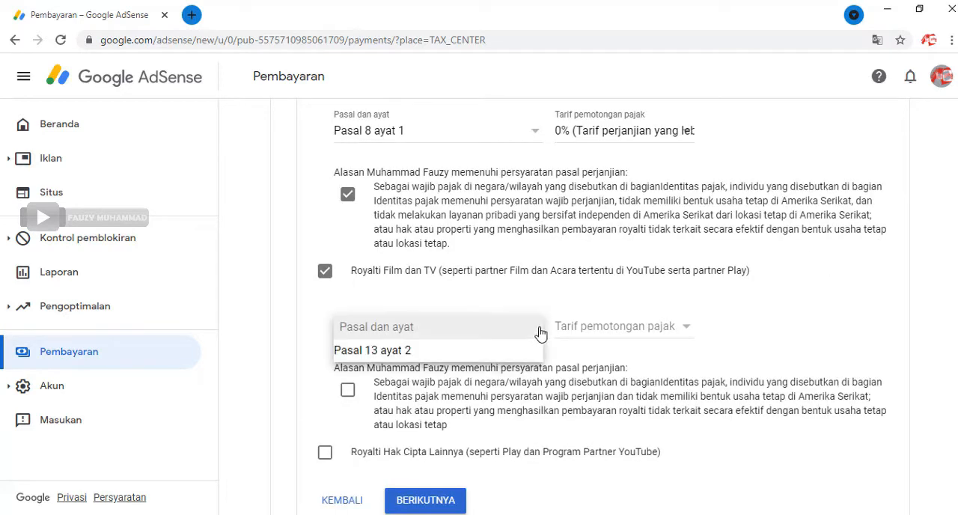
click(470, 354)
click(688, 330)
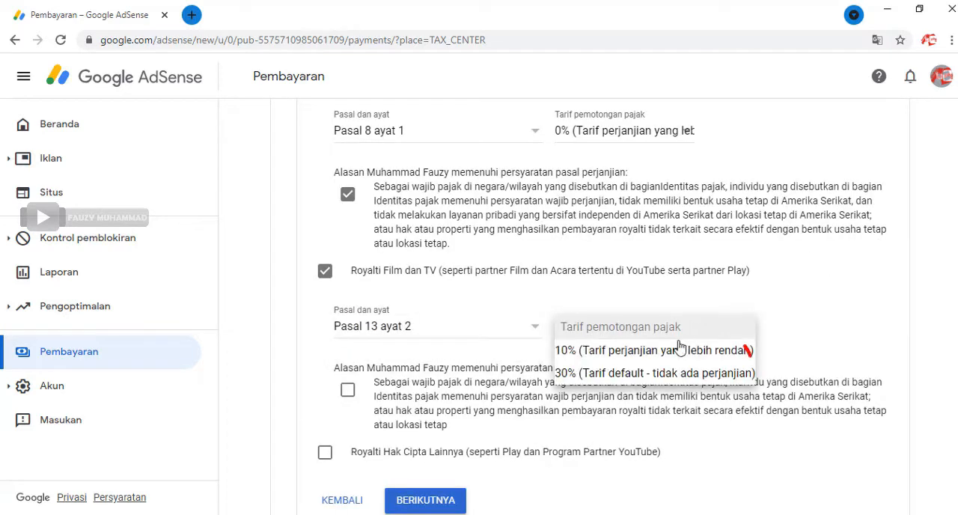
click(664, 356)
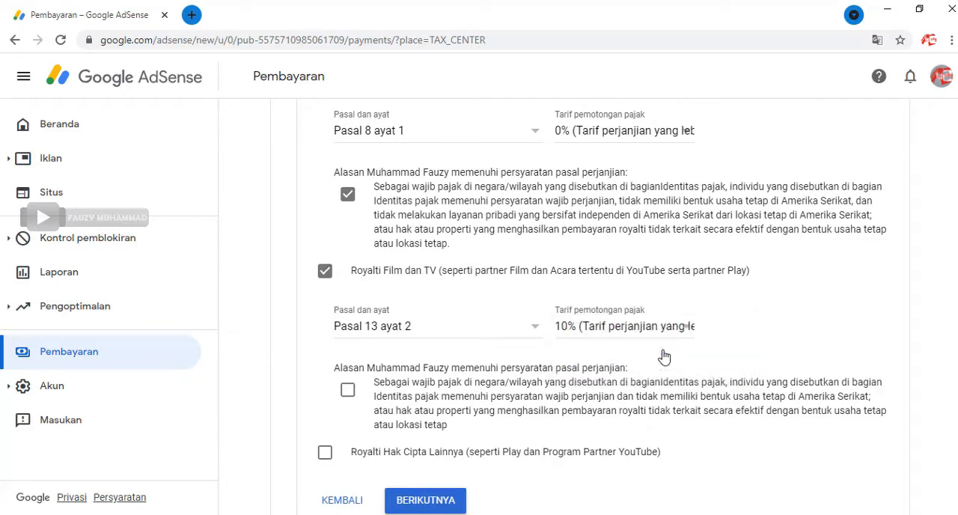
scroll(665, 351, down, 1)
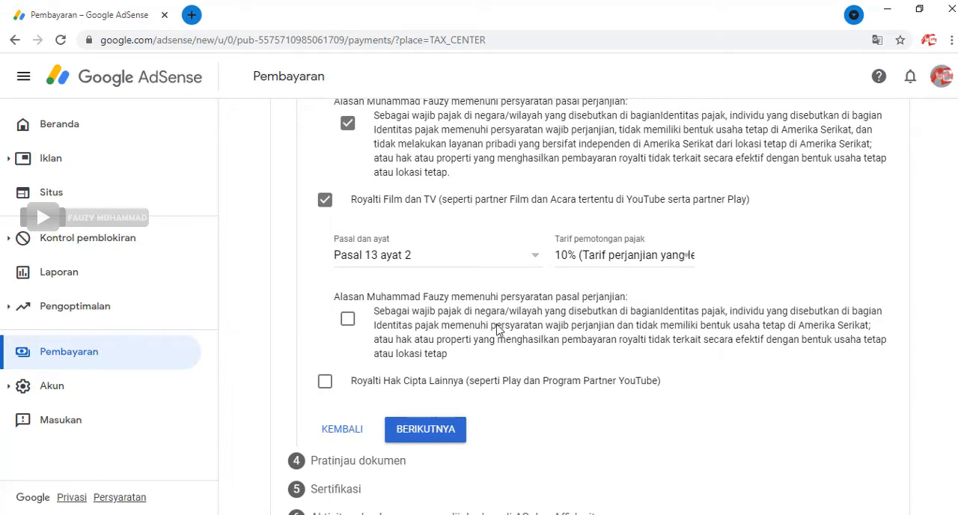
click(352, 326)
Step: Claim Royalti Hak Cipta Lainnya under Pasal 13 ayat 2 at the 10% treaty rate with its eligibility reason, and submit the Perjanjian pajak section
scroll(352, 326, down, 1)
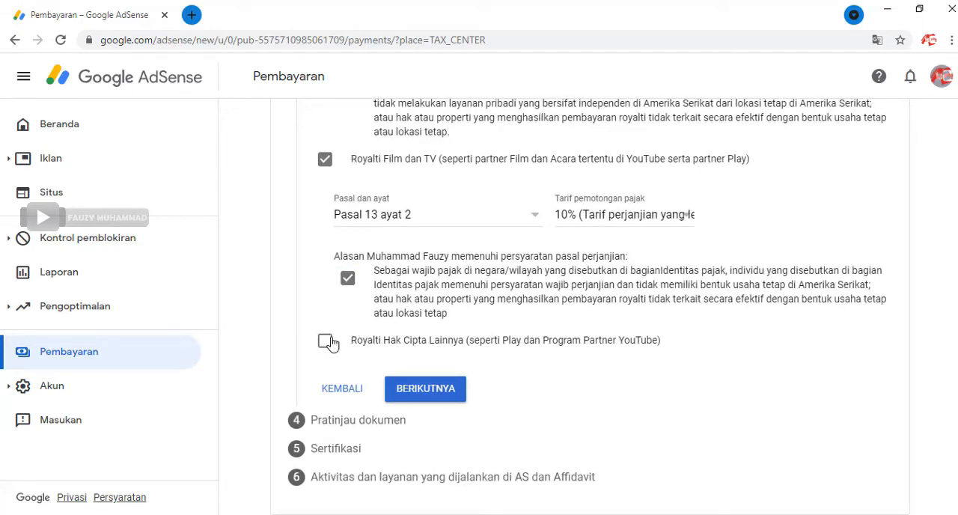
click(325, 341)
scroll(457, 323, down, 2)
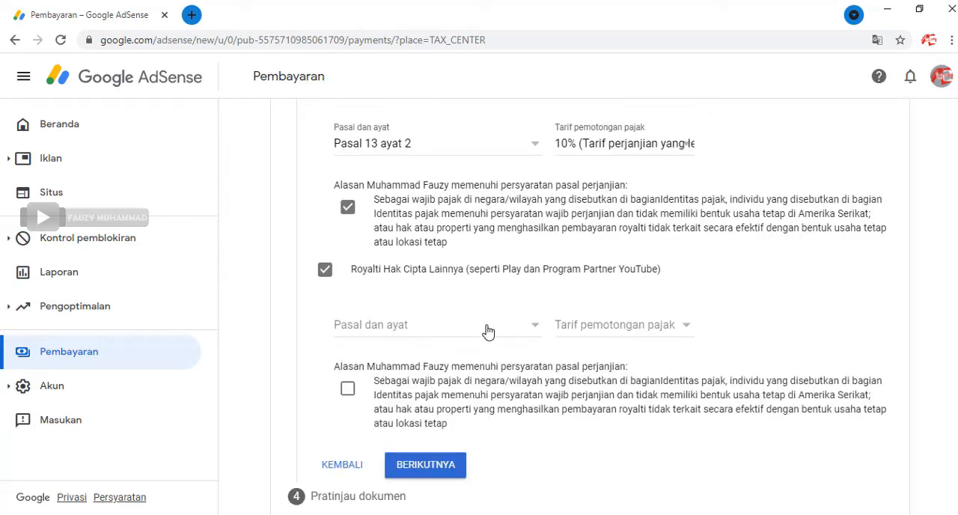
click(484, 327)
click(472, 348)
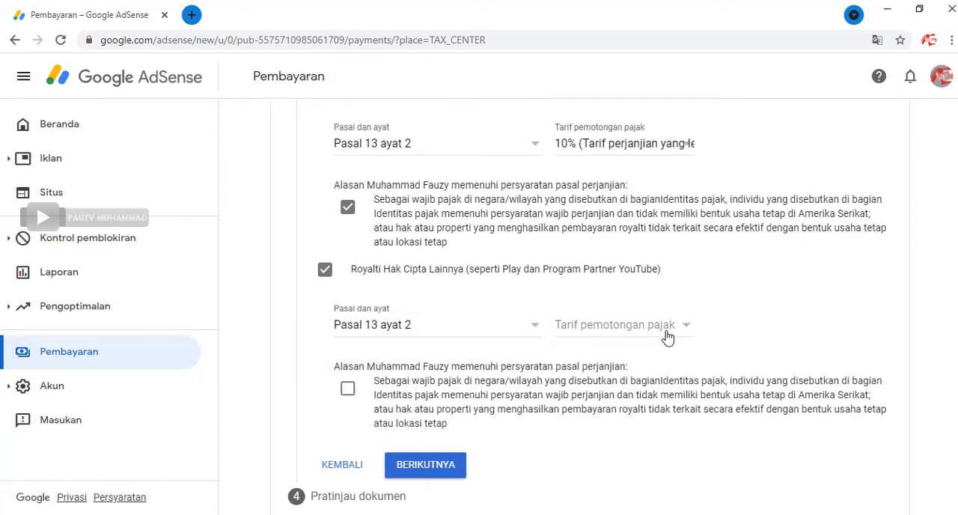
click(667, 337)
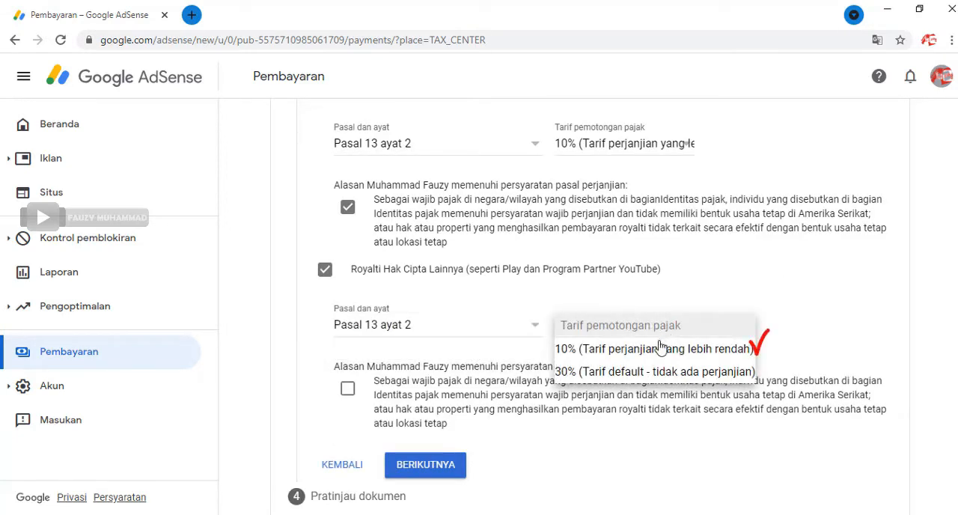
click(660, 349)
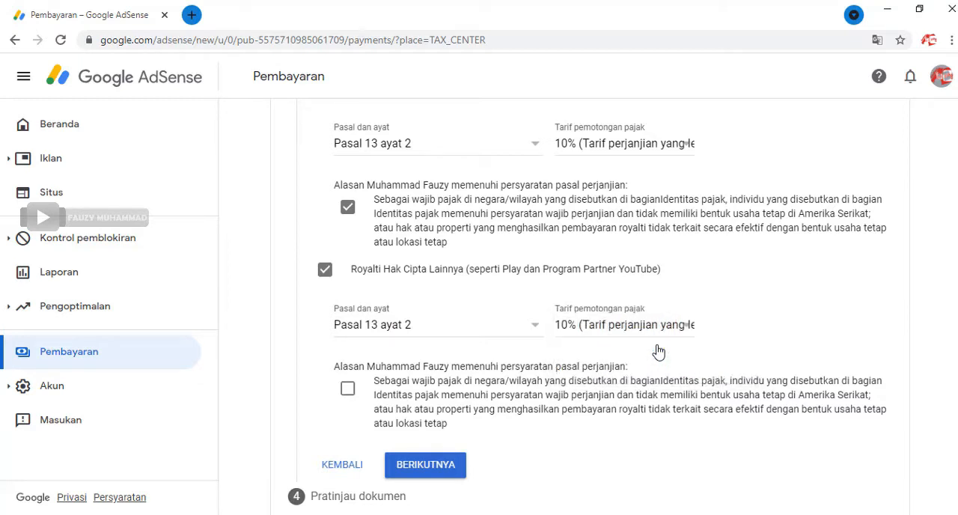
click(348, 390)
scroll(349, 396, down, 2)
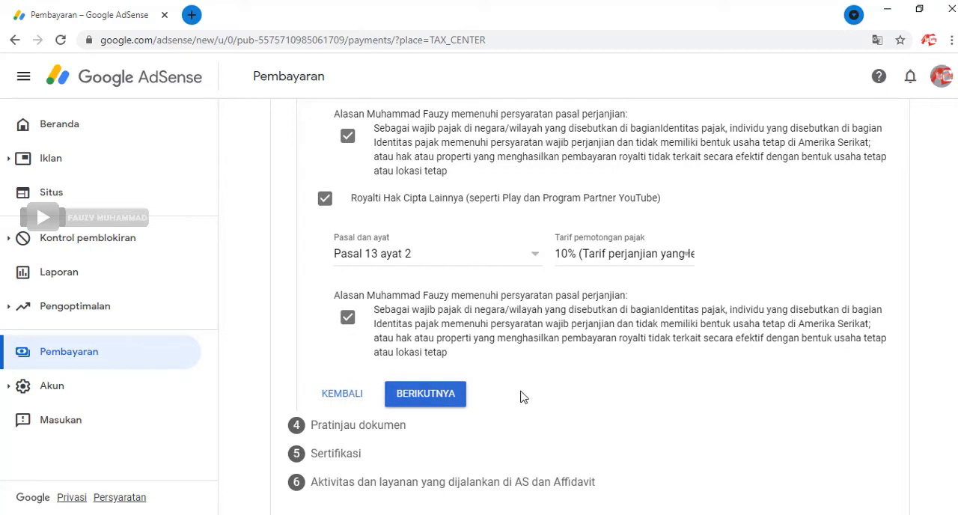
click(450, 407)
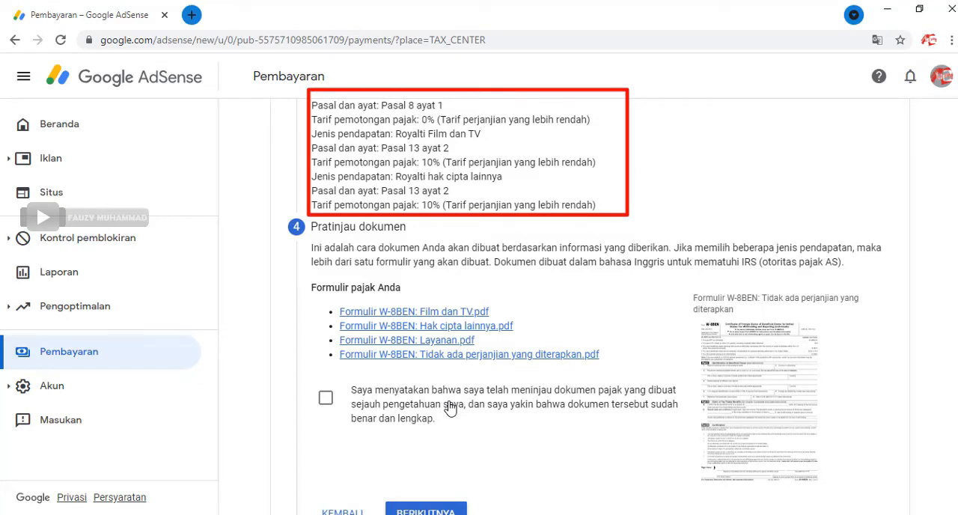
Step: Open the Formulir W-8BEN: Film dan TV.pdf preview, check its identity, treaty and certification parts, and return to the tax form
click(454, 313)
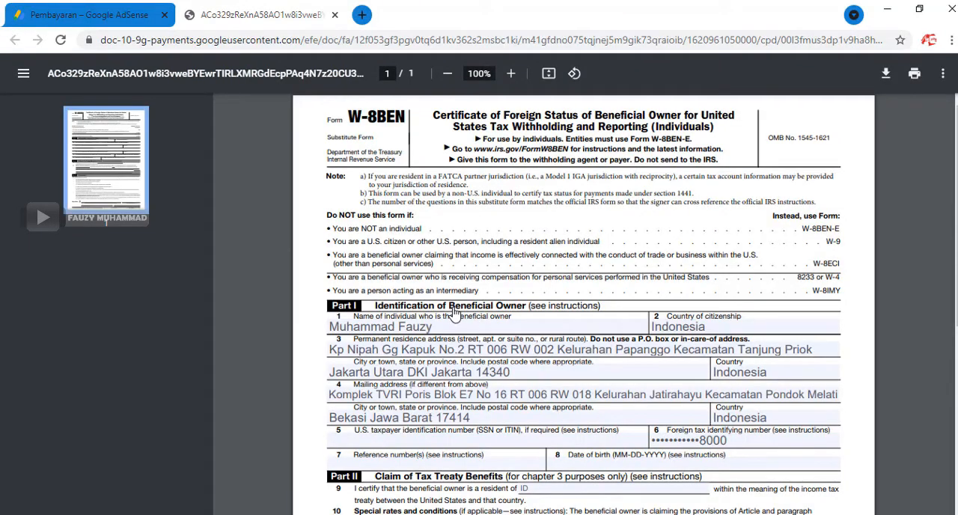
scroll(522, 345, down, 1)
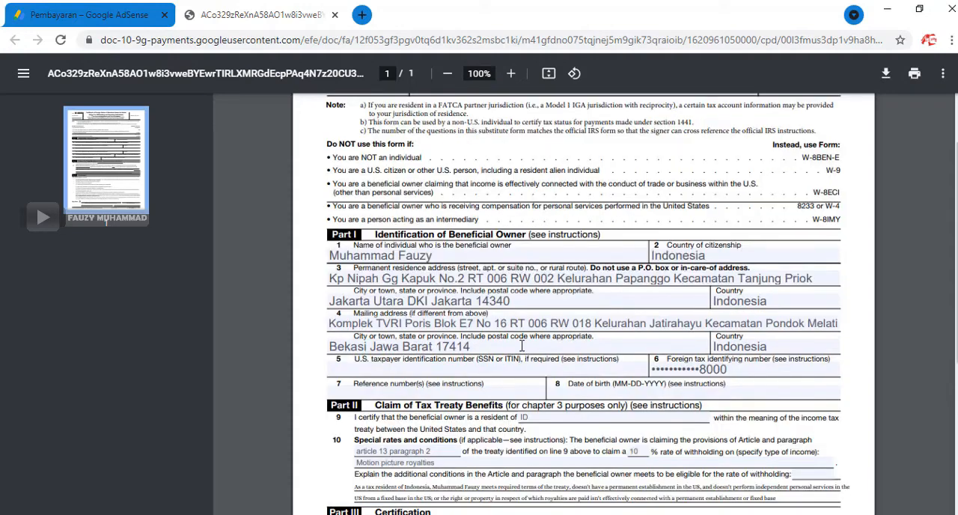
scroll(522, 345, down, 1)
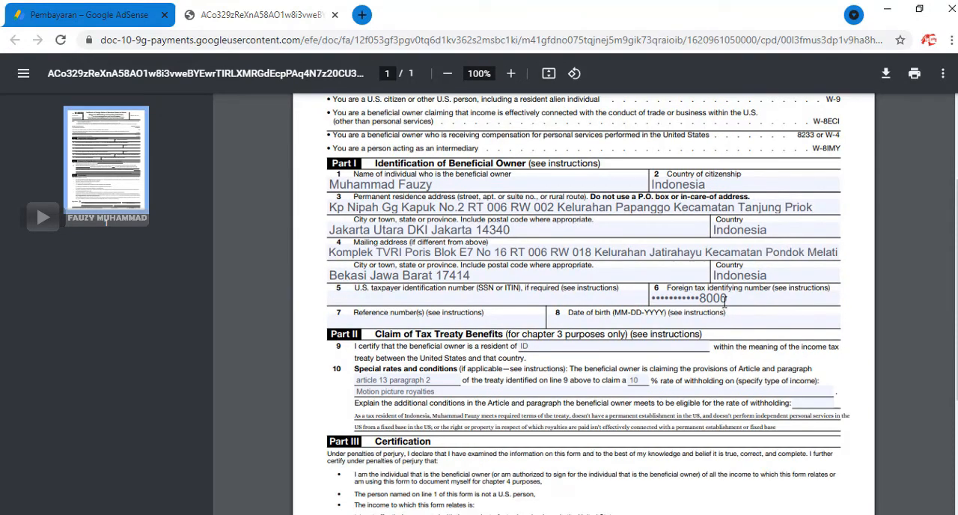
scroll(671, 302, down, 1)
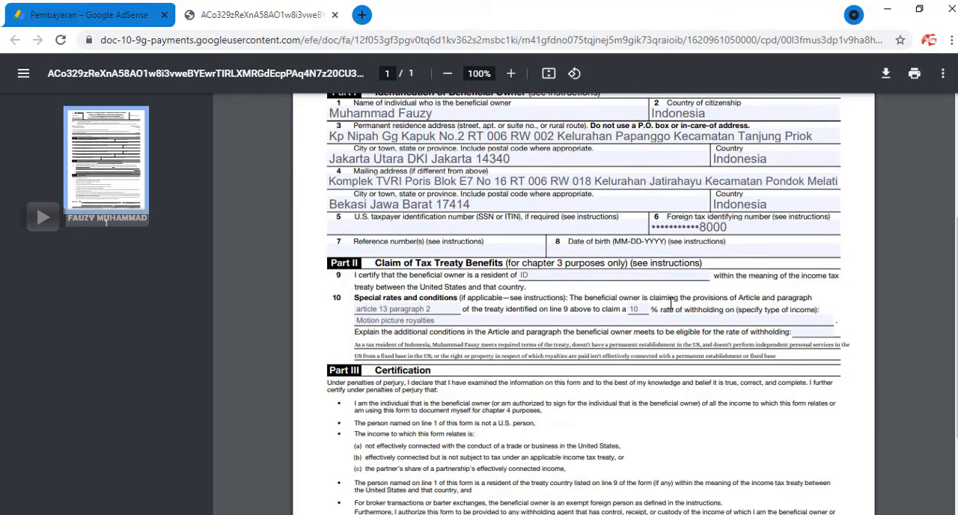
scroll(671, 303, down, 2)
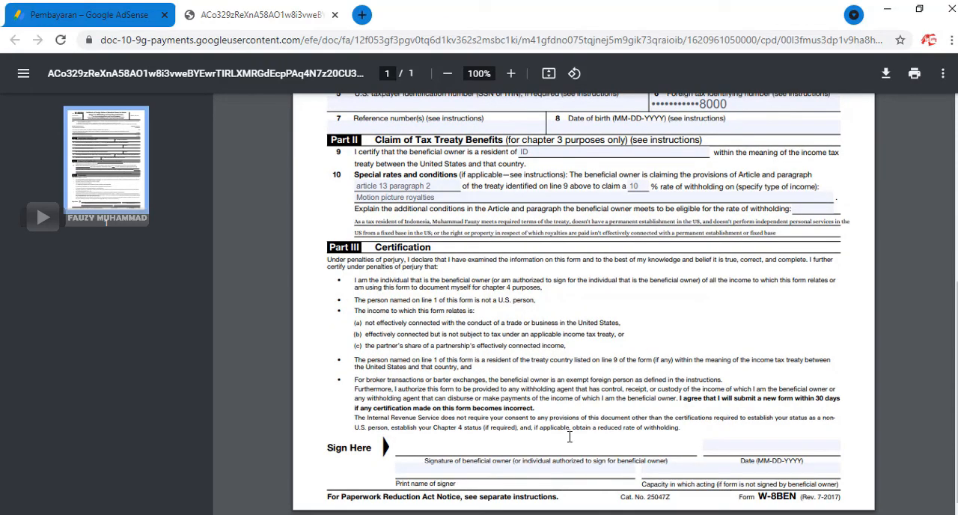
scroll(570, 435, up, 5)
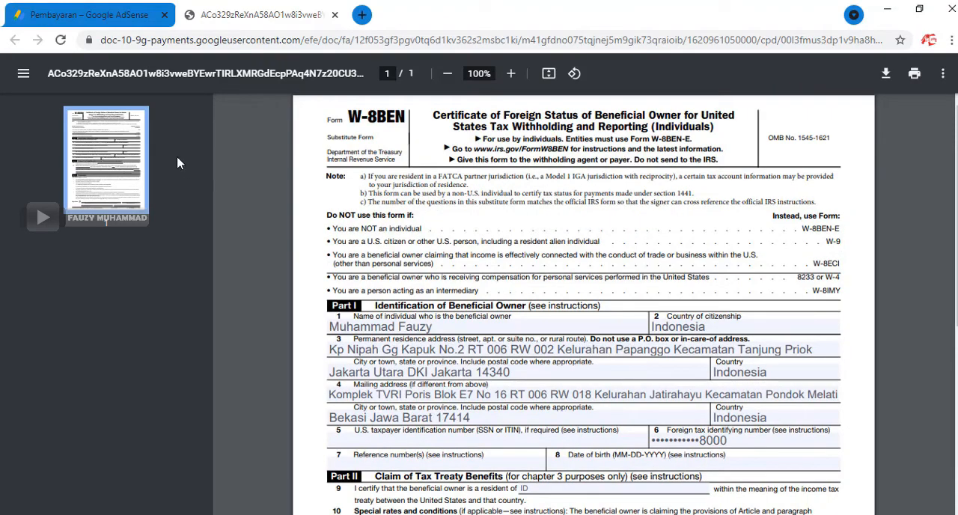
click(129, 16)
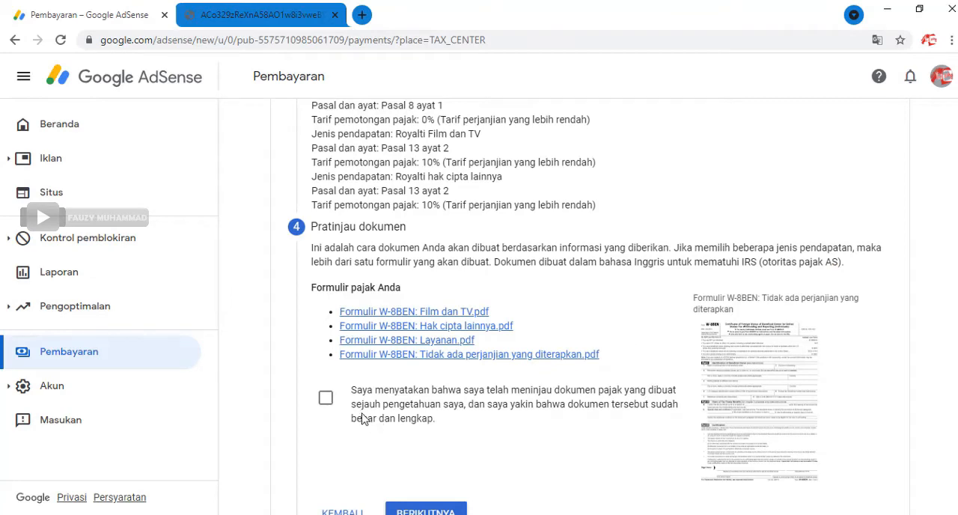
Step: Declare the generated tax documents reviewed, correct and complete, and submit the Pratinjau dokumen section
click(326, 397)
scroll(536, 422, down, 1)
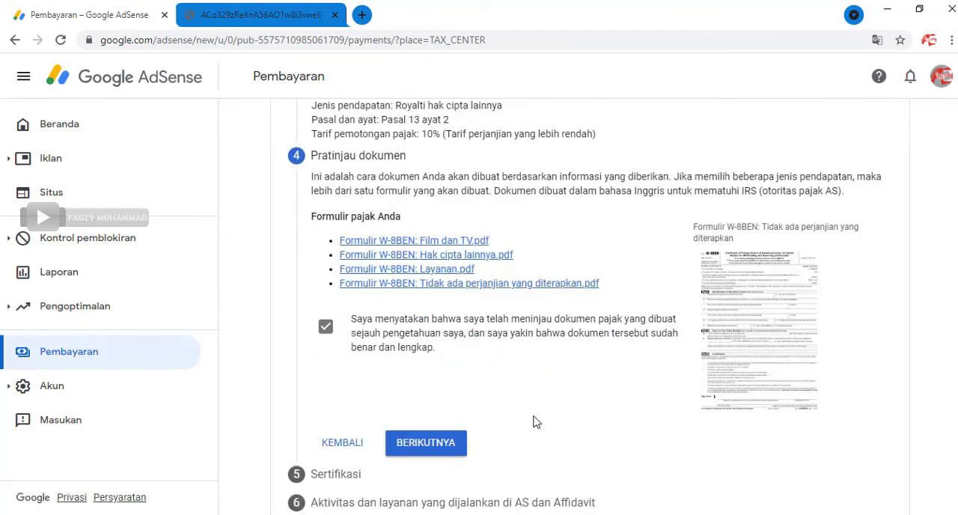
click(448, 442)
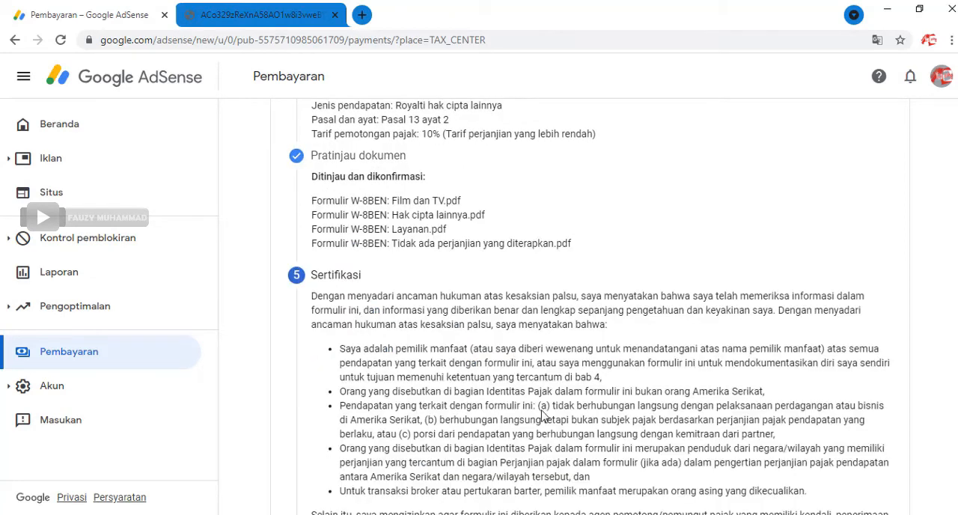
Step: Sign the Sertifikasi section by entering the taxpayer's full legal name in capital letters as Nama lengkap resmi
scroll(544, 415, down, 1)
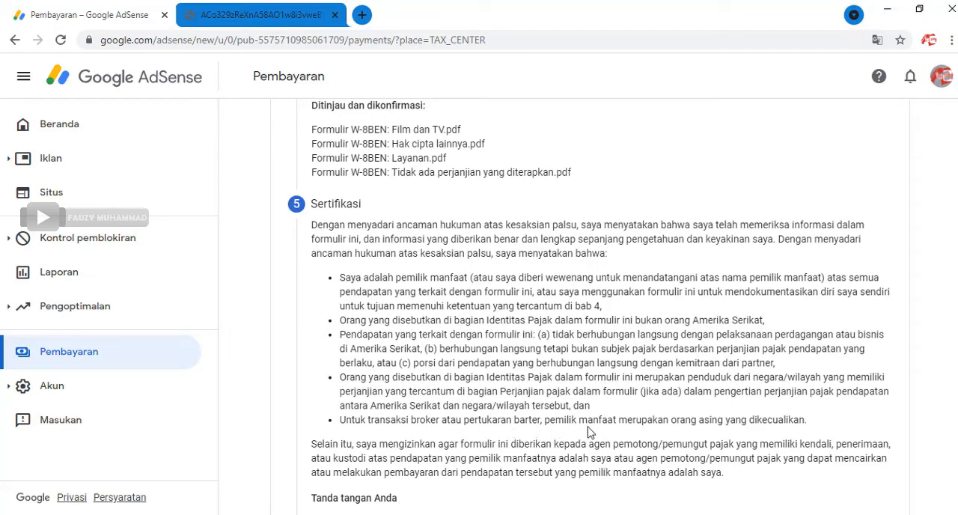
scroll(588, 432, down, 1)
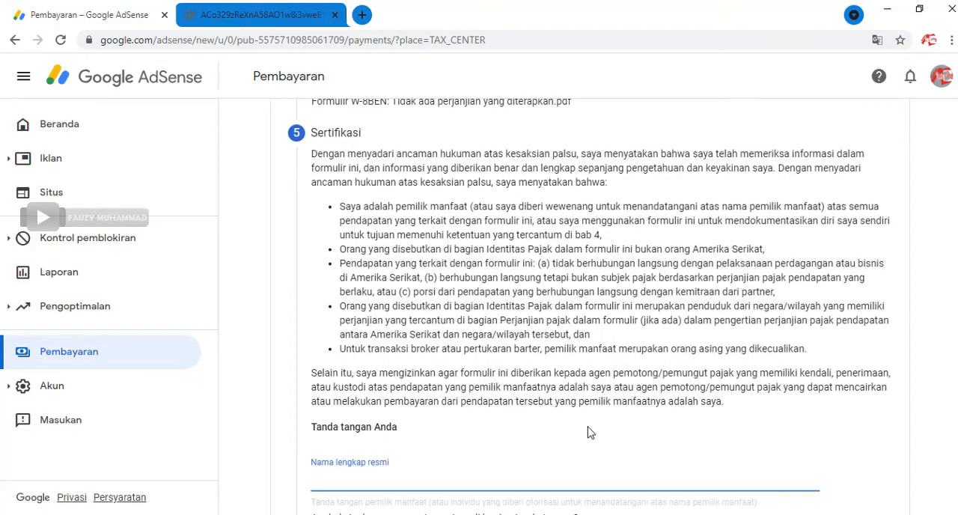
scroll(588, 432, down, 1)
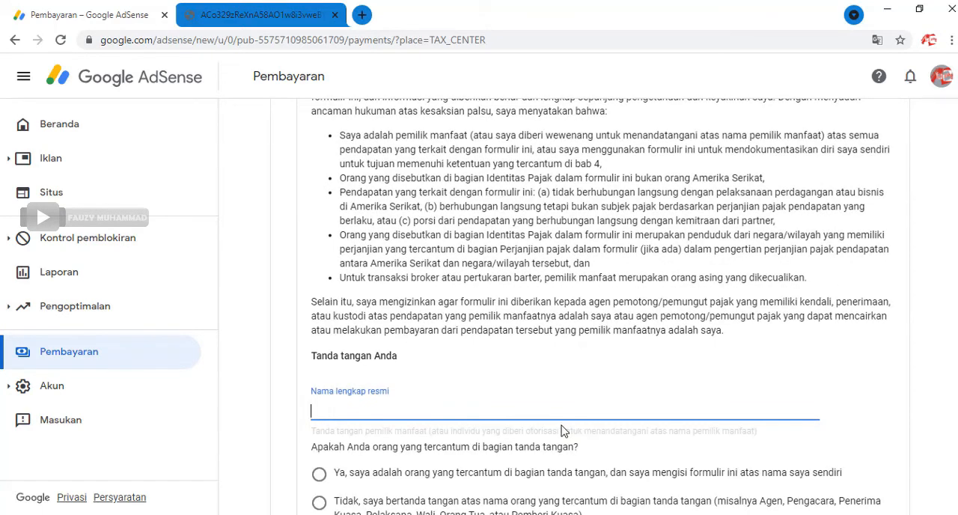
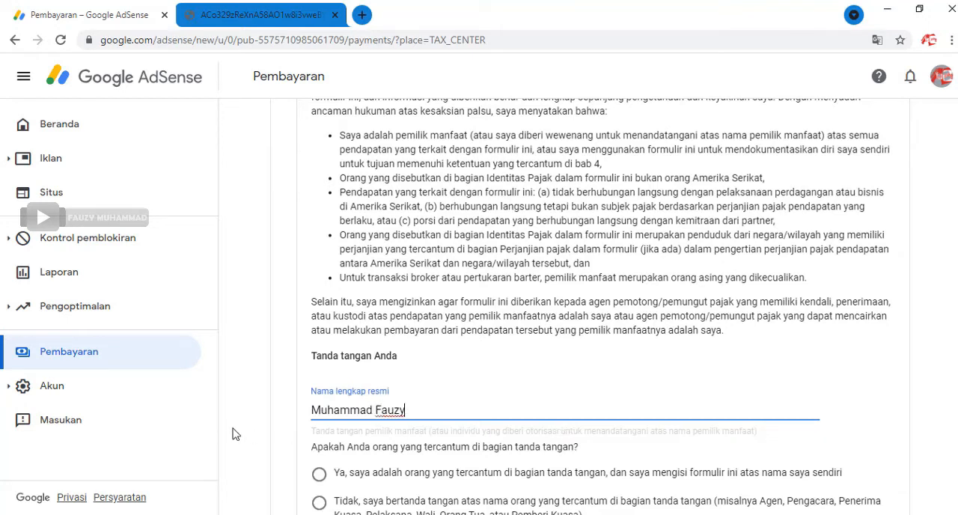
drag(429, 409, 307, 414)
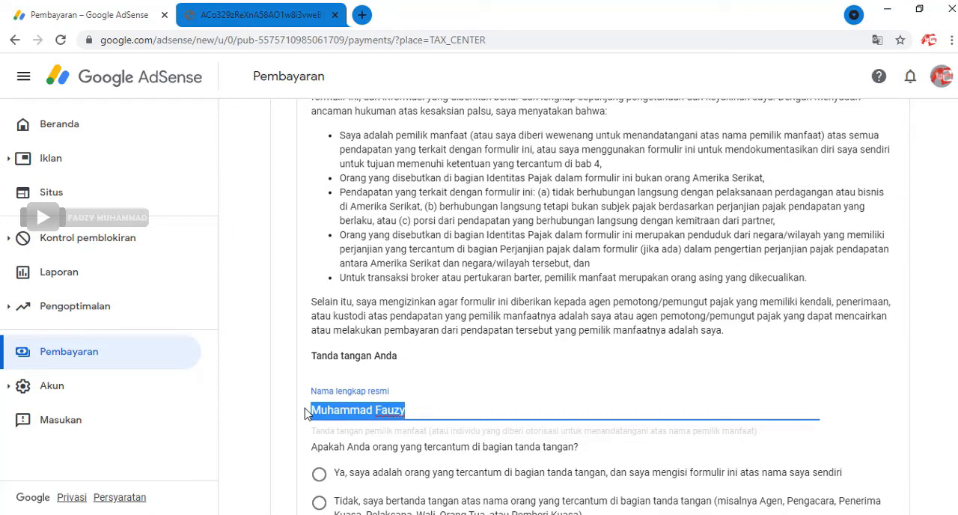
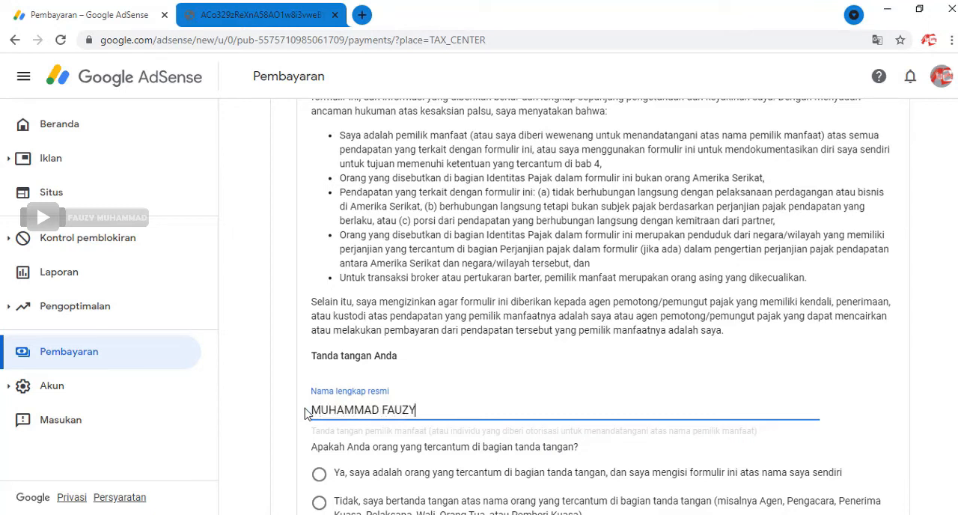
Step: Answer Ya to being the person named in the signature and filling in the form on one's own behalf, and submit the Sertifikasi section
scroll(663, 395, down, 2)
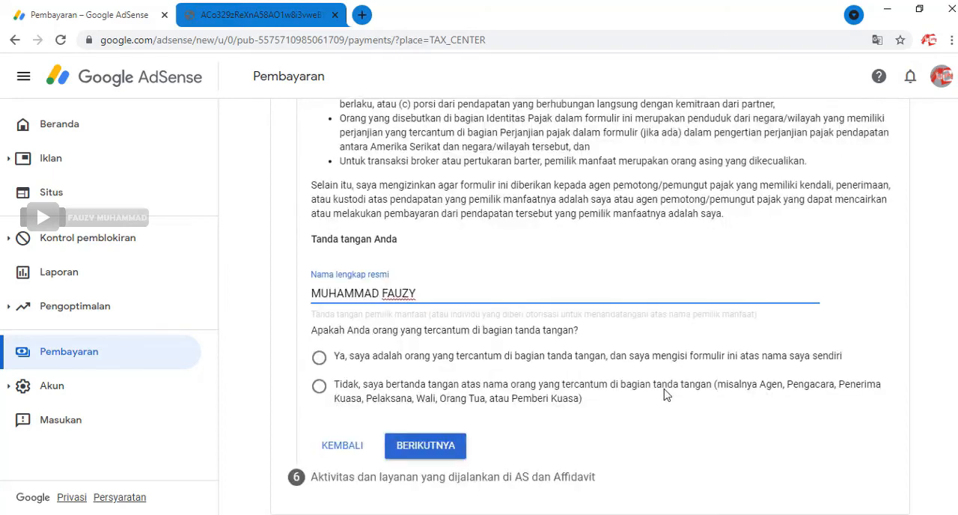
click(343, 364)
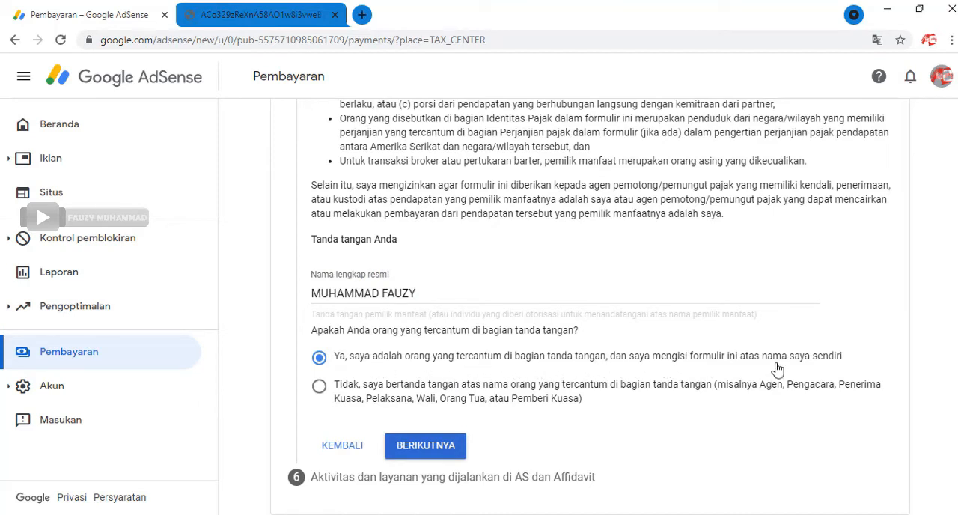
click(460, 453)
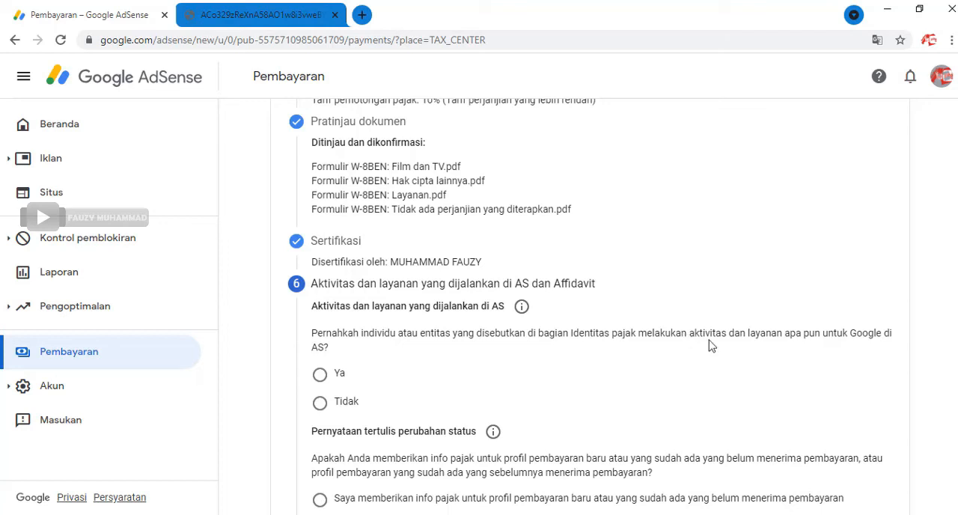
Step: Answer Tidak to having performed activities and services for Google in the US, and tick the declaration that services are performed entirely outside it
click(320, 404)
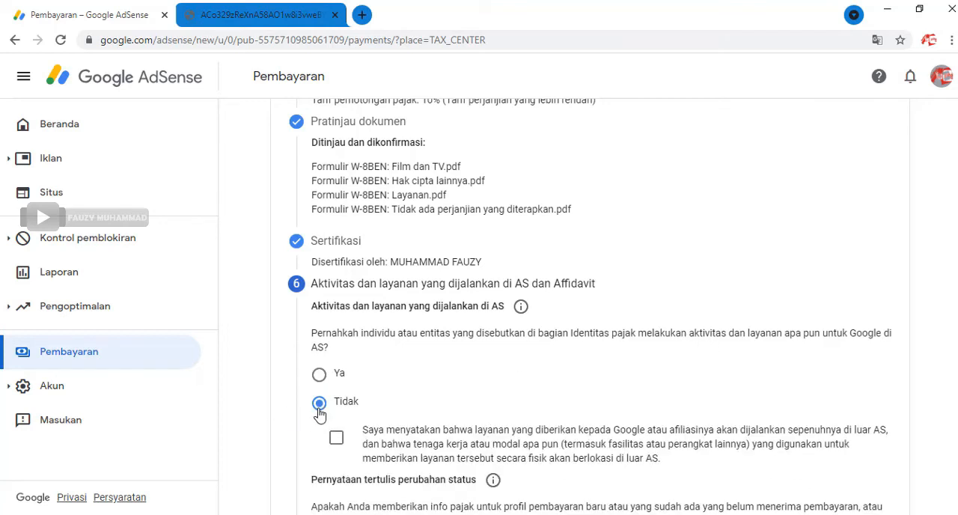
scroll(532, 419, down, 1)
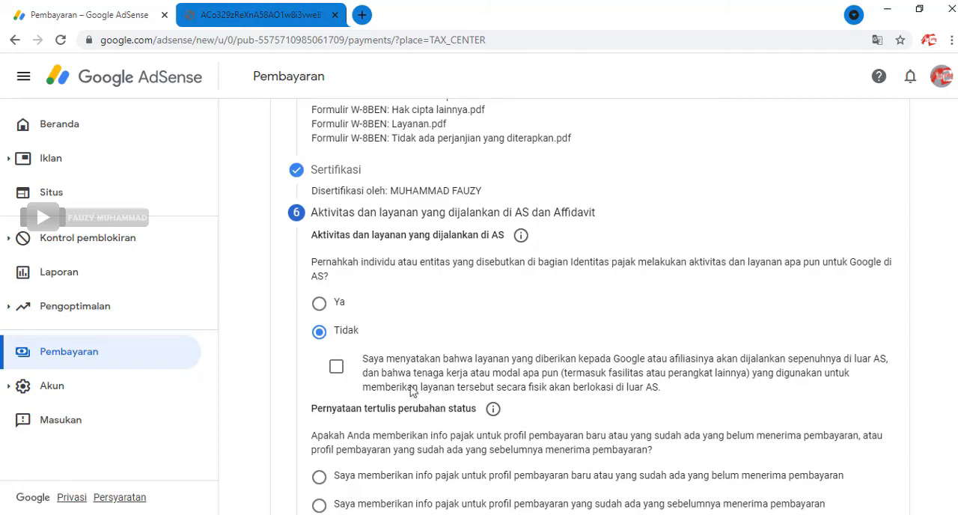
click(336, 367)
Step: State that the tax info is for a new or existing payments profile that has not received payments, and send the tax form
scroll(408, 382, down, 1)
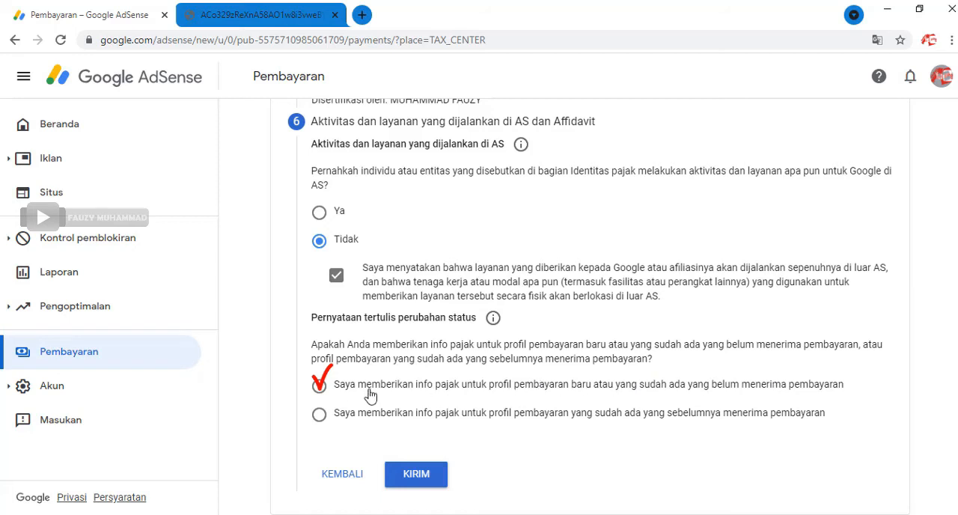
click(320, 387)
click(437, 484)
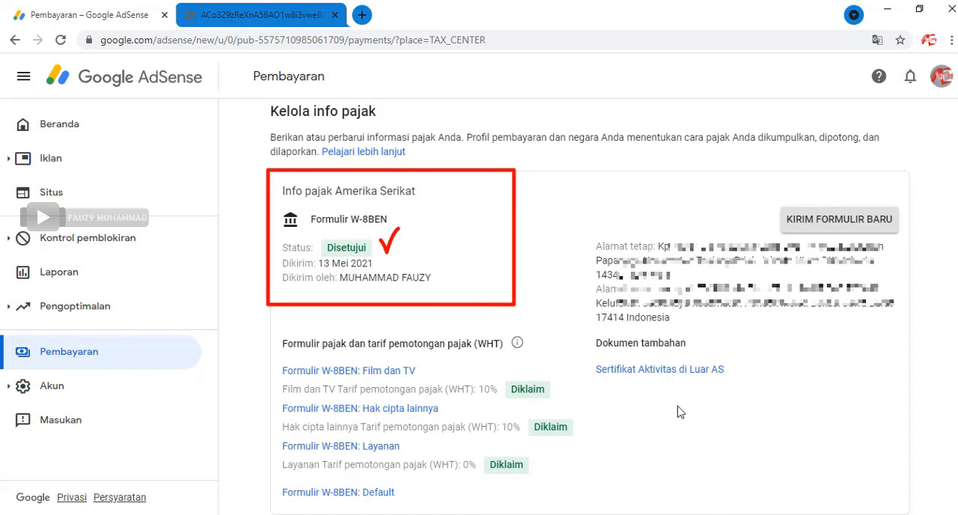
Step: Open the payment settings and check the US tax information recorded in the payments profile
click(97, 356)
scroll(618, 372, down, 1)
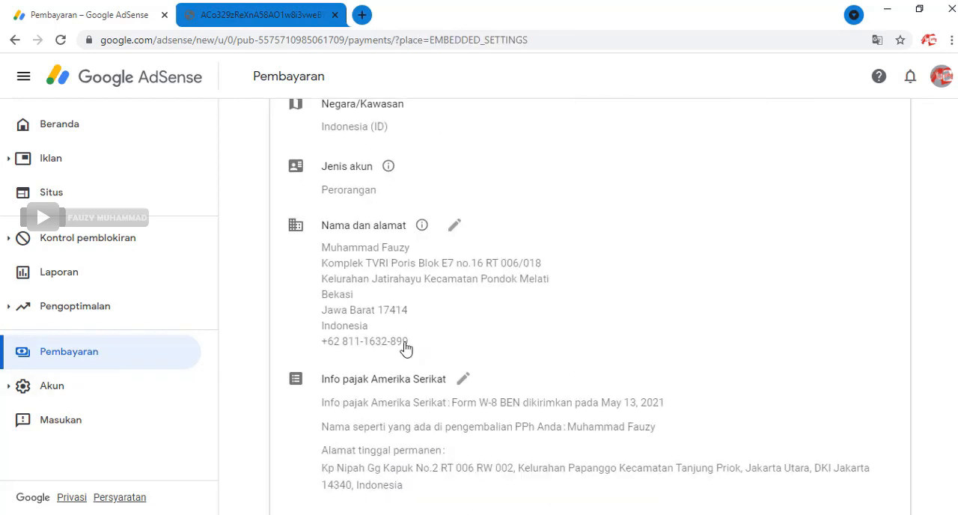